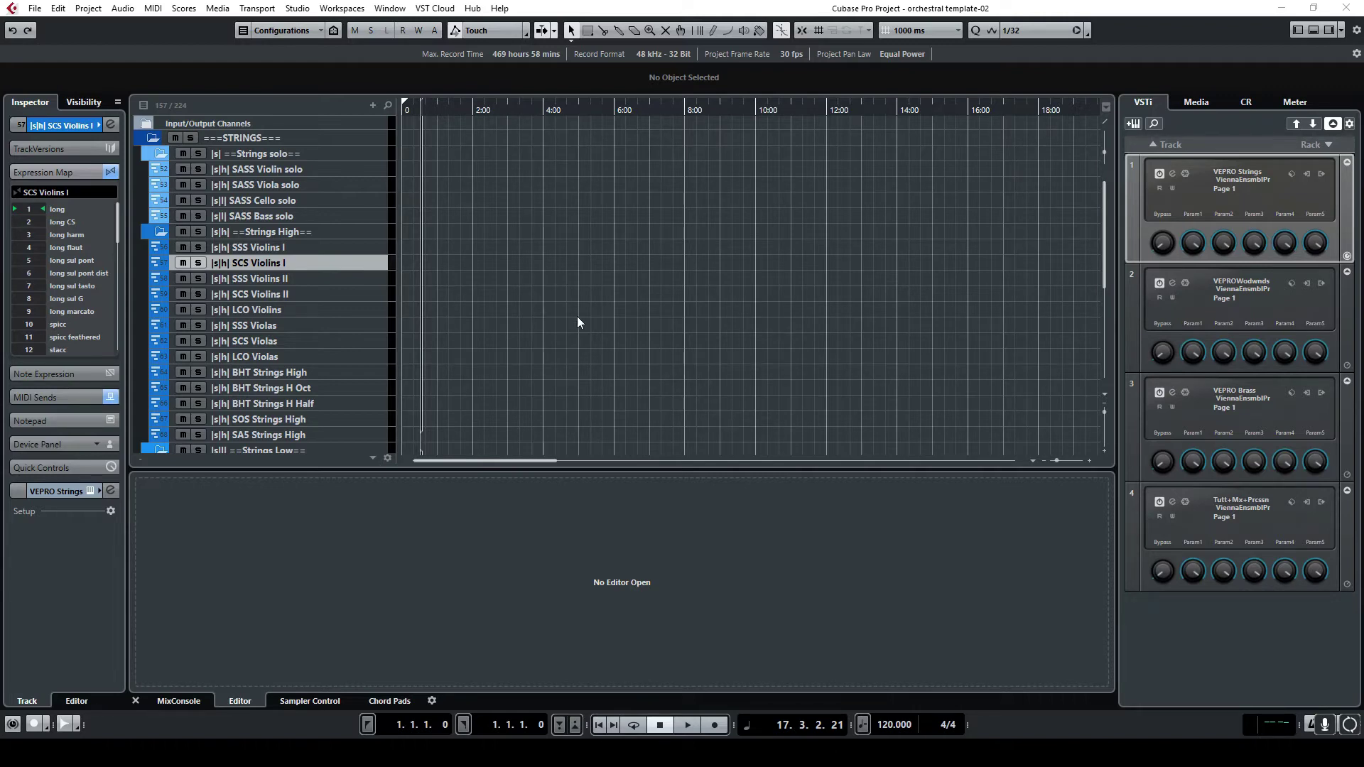
# Step: Bring up File Explorer at the Expression maps folder with its ten library subfolders
pyautogui.hotkey('alt', 'Tab')
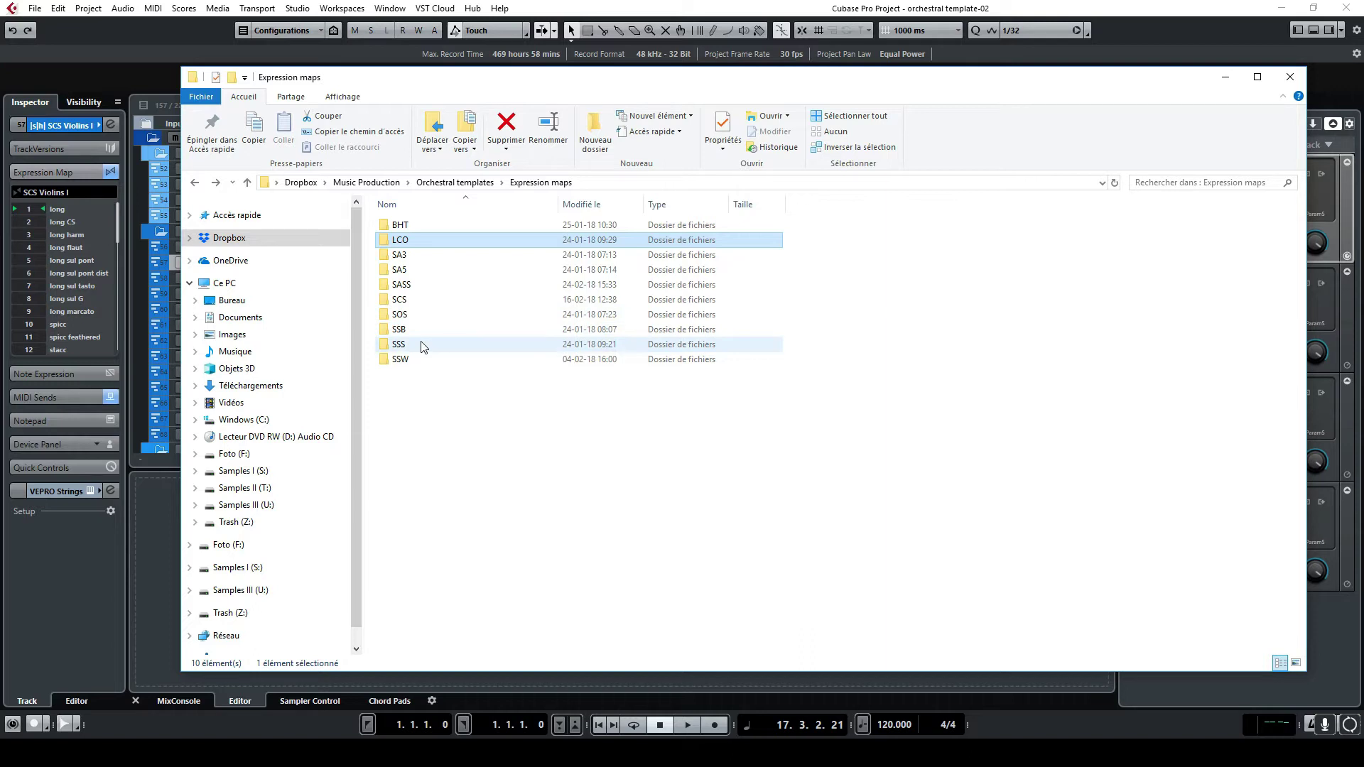
# Step: Look through the LCO, SSW and SSB expression-map folders, then minimize File Explorer
pyautogui.doubleClick(407, 241)
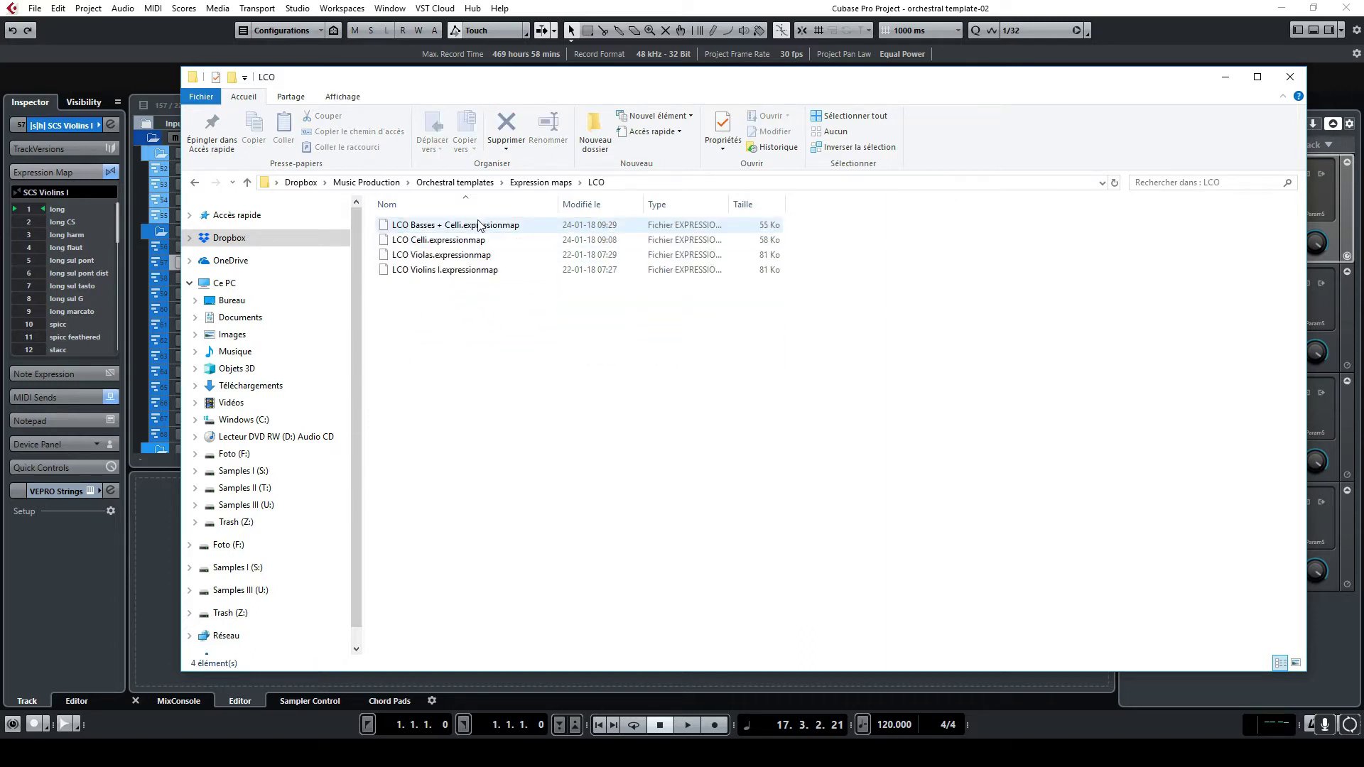
pyautogui.click(478, 243)
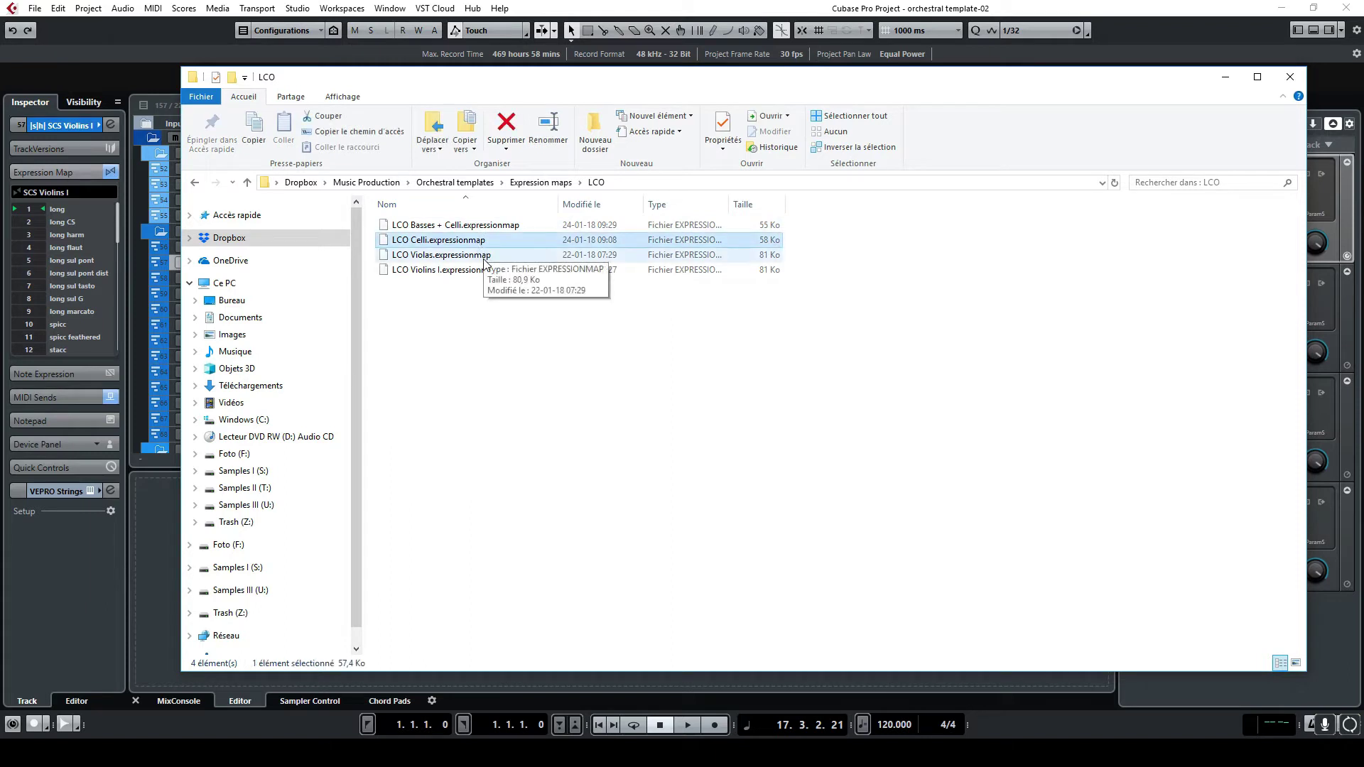
pyautogui.click(540, 183)
pyautogui.doubleClick(455, 361)
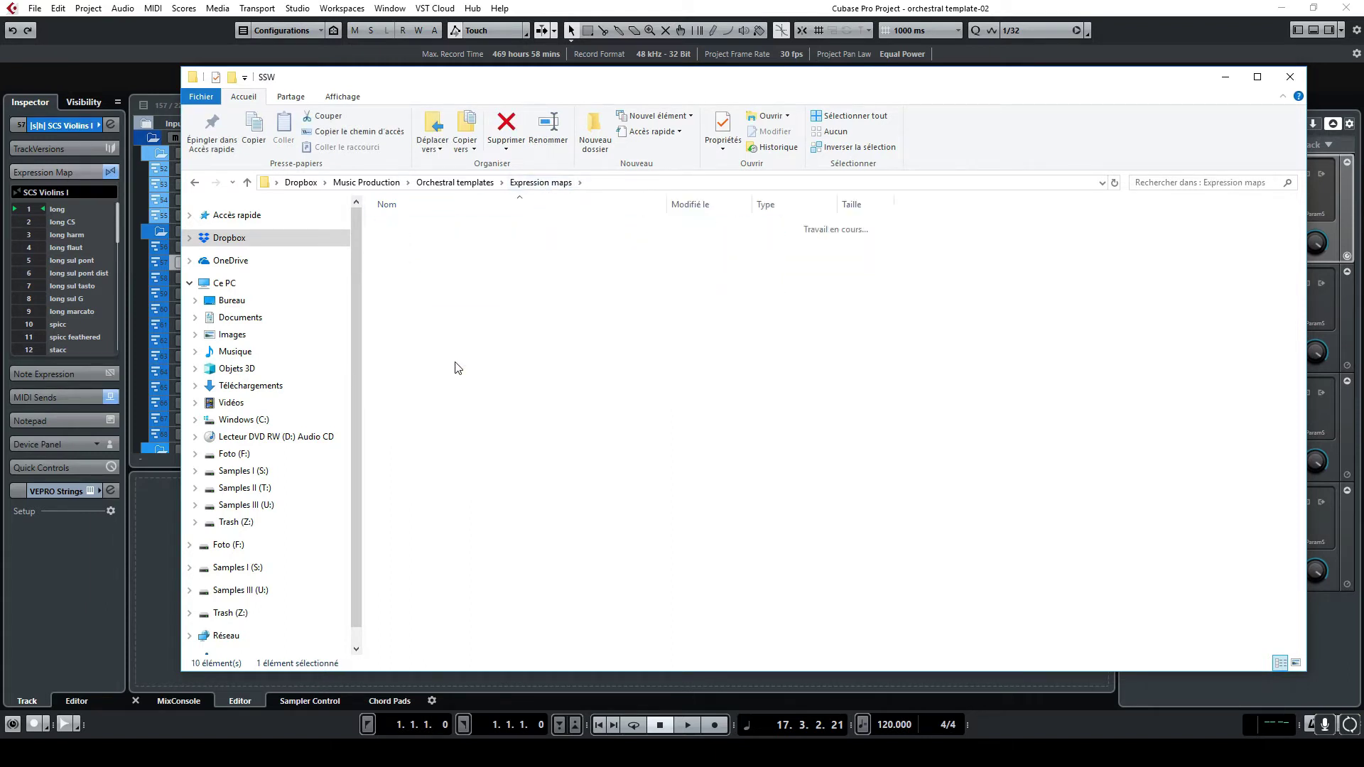
pyautogui.click(541, 183)
pyautogui.doubleClick(437, 331)
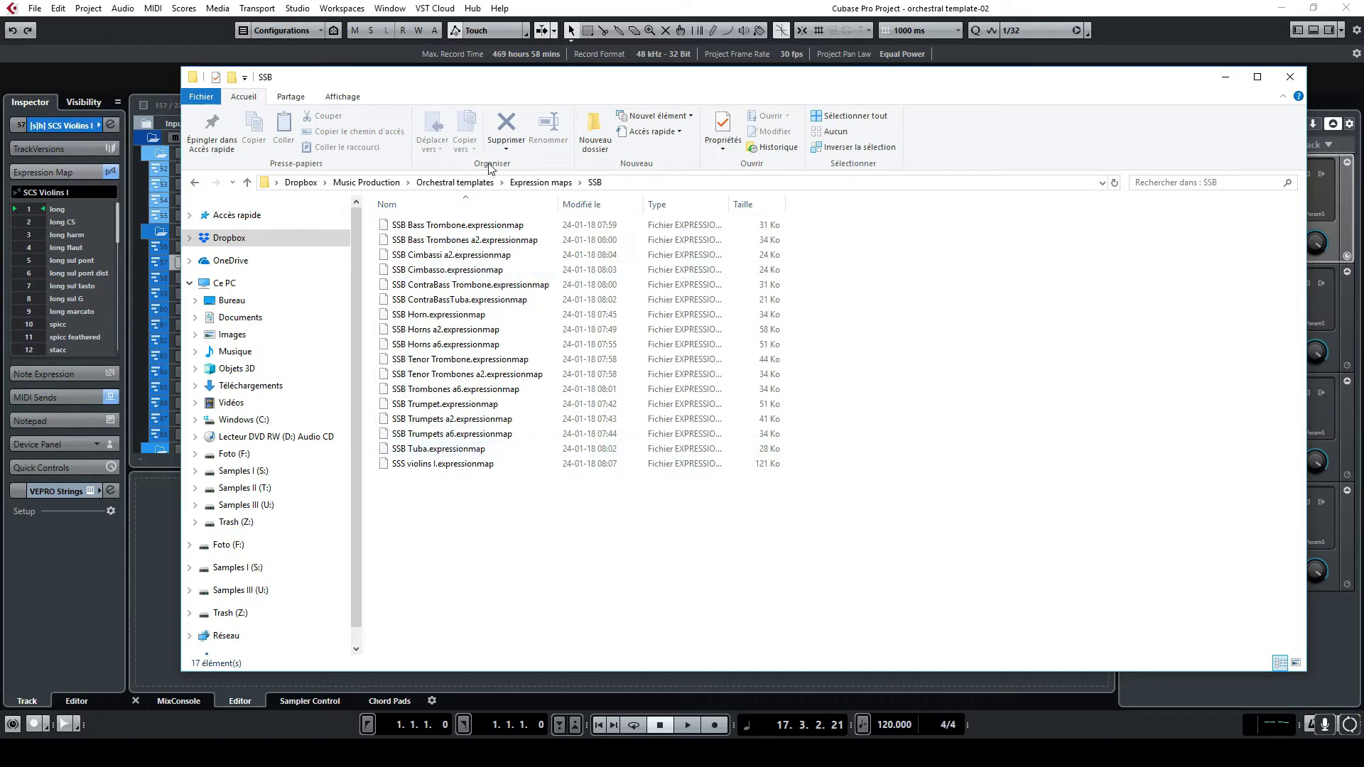
pyautogui.click(567, 185)
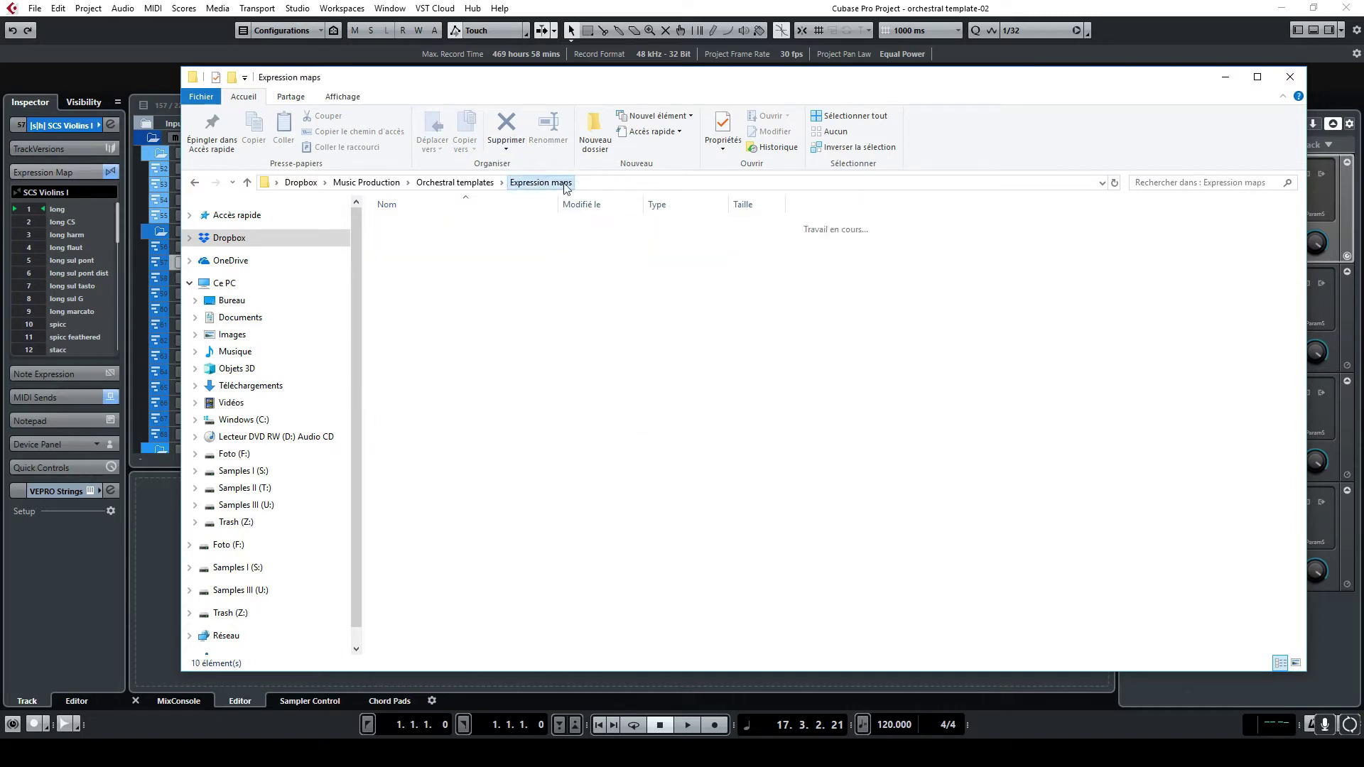
pyautogui.click(1225, 78)
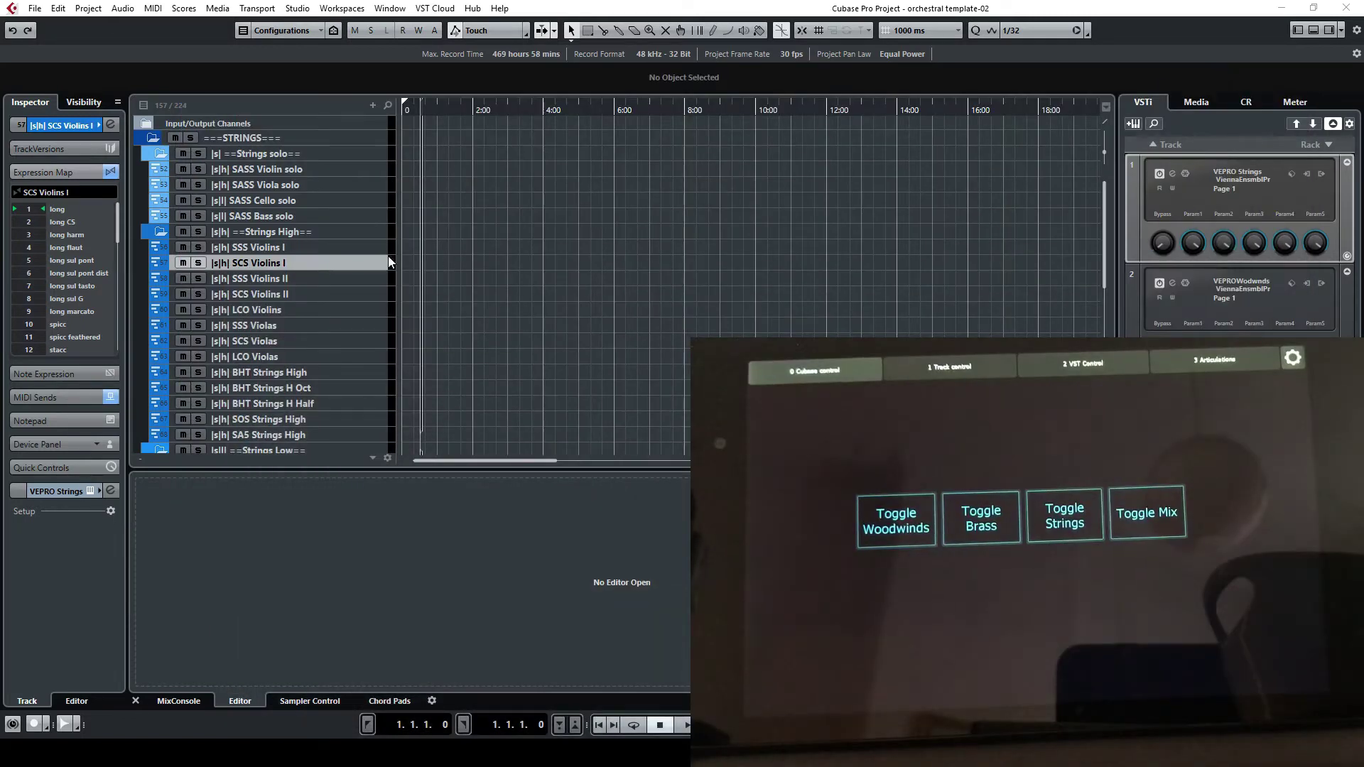
# Step: Open the Kontakt 5 instrument on the SCS Violins I channel in Vienna Ensemble Pro
pyautogui.click(364, 263)
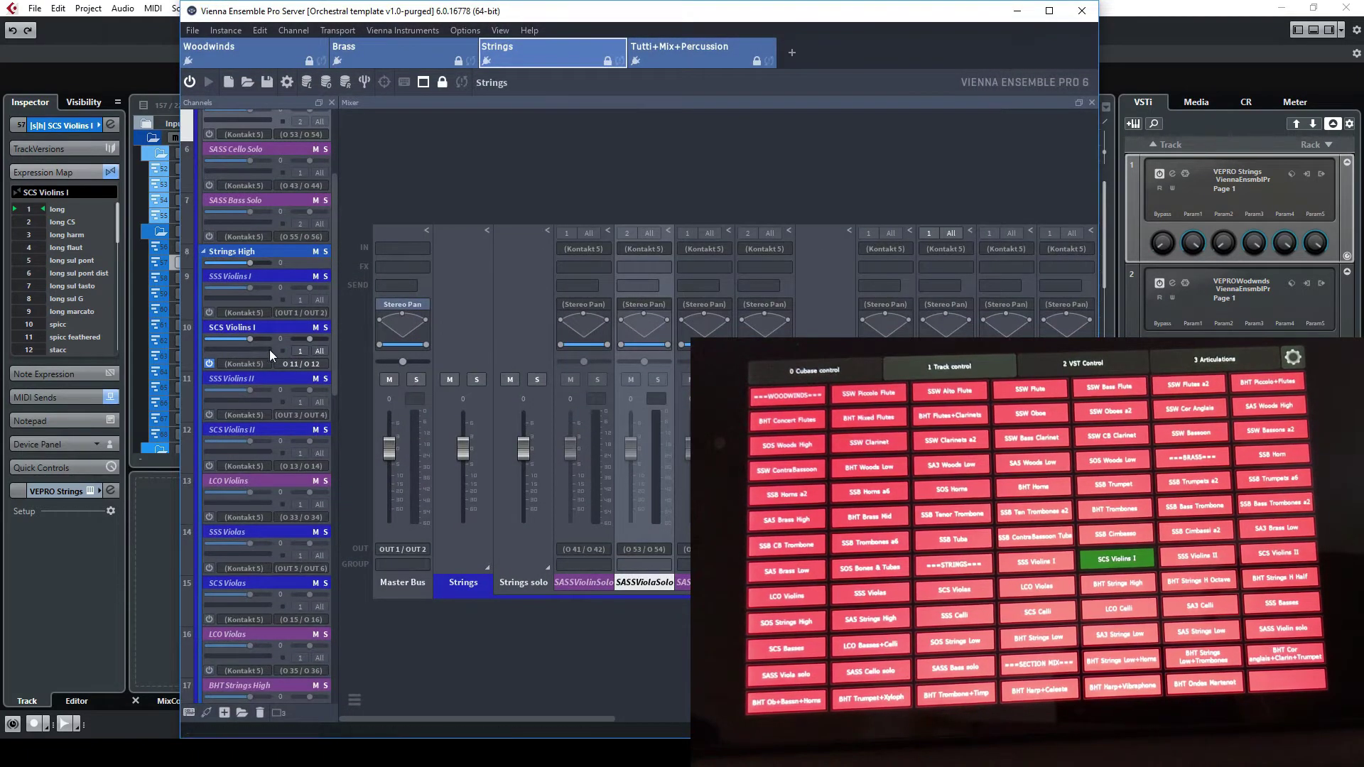
pyautogui.scroll(4, 256, 327)
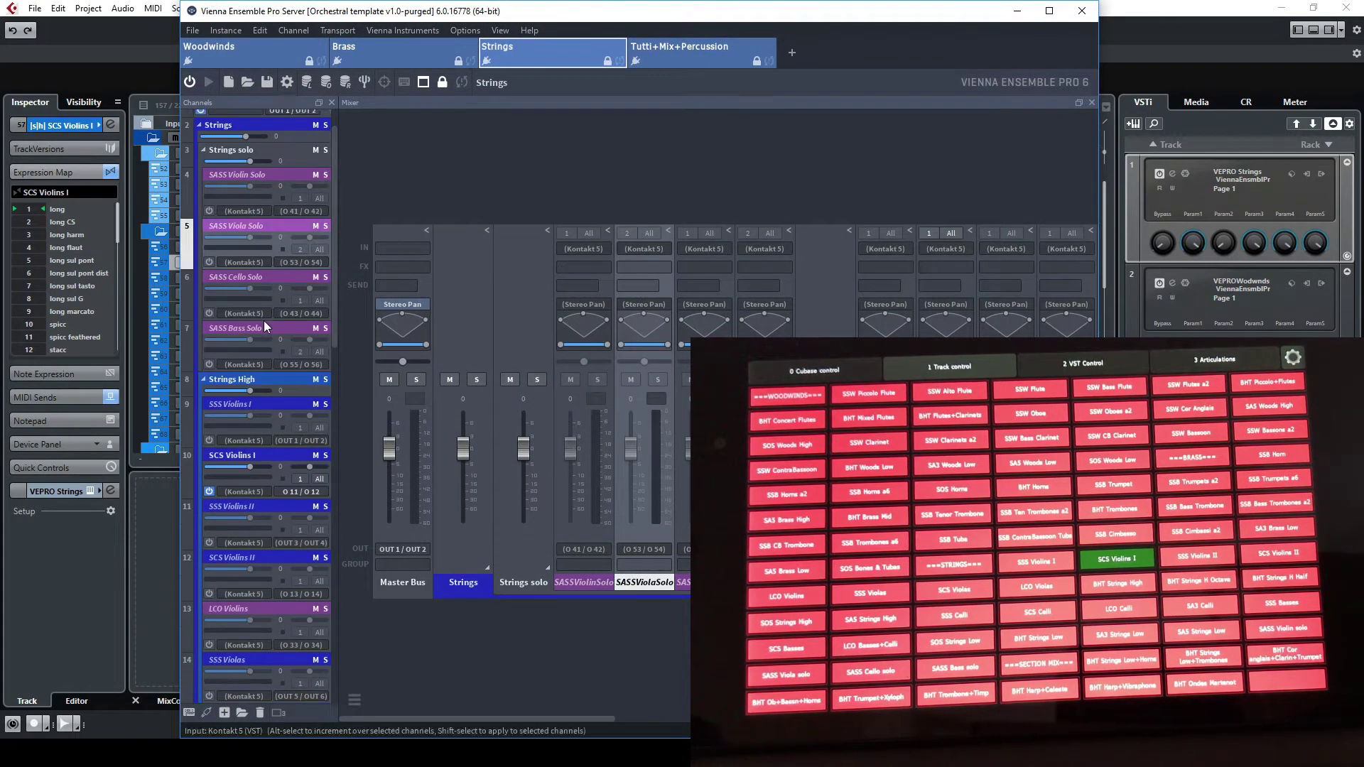
pyautogui.scroll(-3, 263, 338)
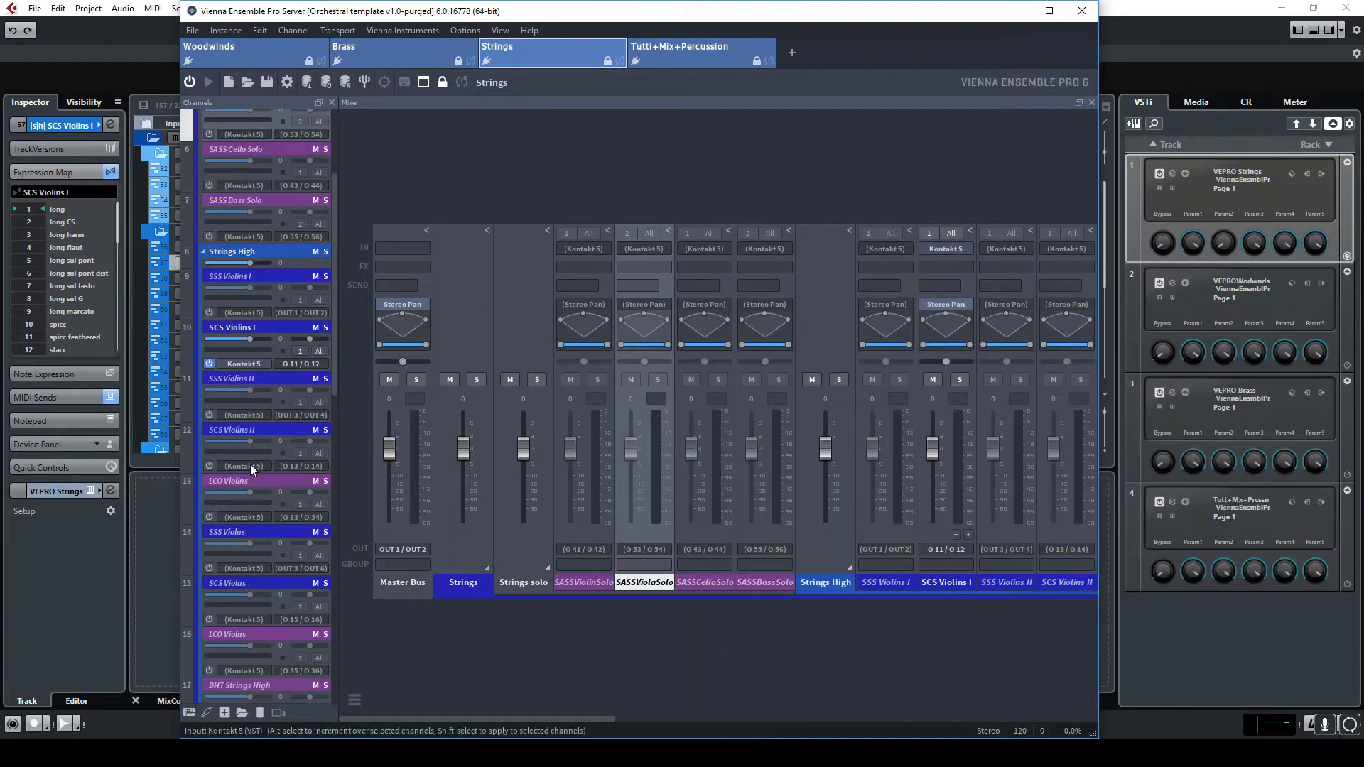
pyautogui.click(240, 364)
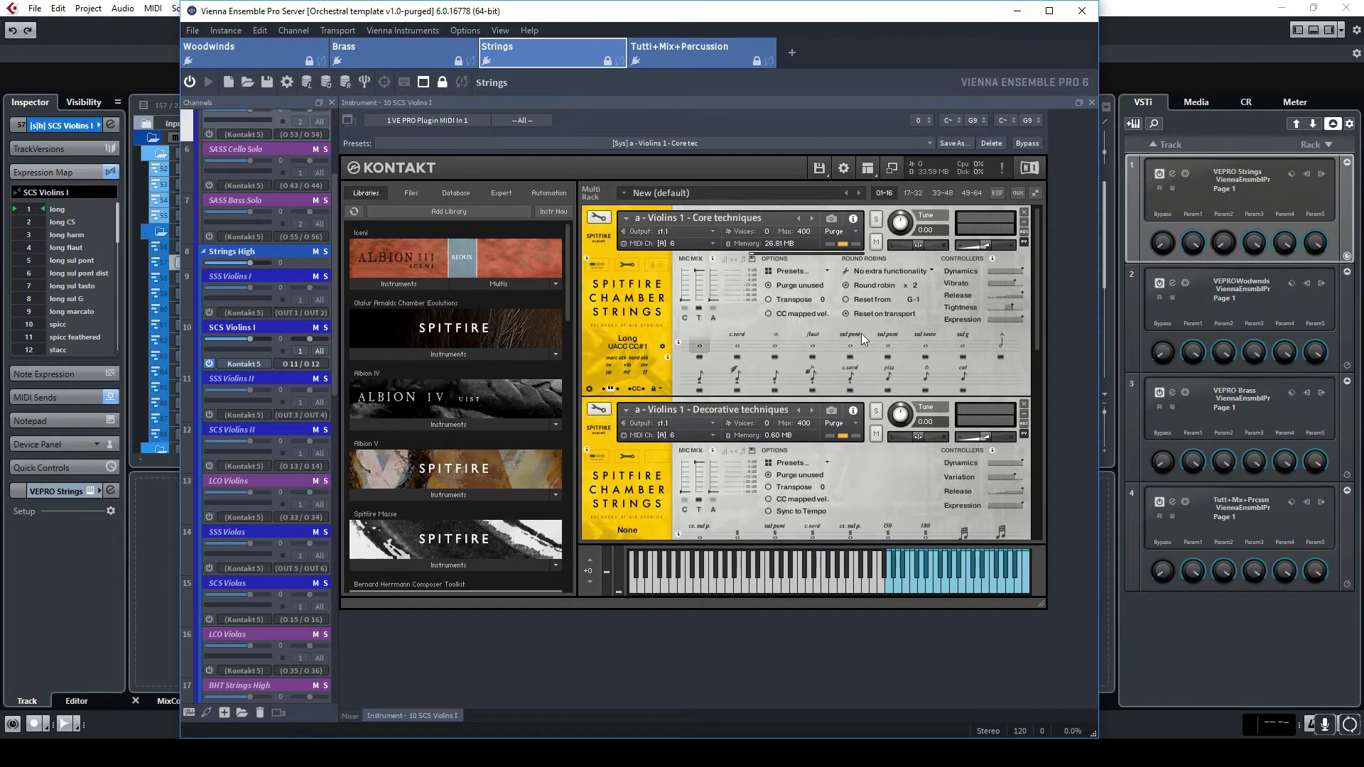
# Step: Adjust the Kontakt view and check the violins' articulation lock options
pyautogui.moveTo(1037, 237)
pyautogui.mouseDown()
pyautogui.moveTo(1037, 270)
pyautogui.moveTo(1039, 216)
pyautogui.mouseUp()
pyautogui.moveTo(1035, 245)
pyautogui.mouseDown()
pyautogui.moveTo(1026, 469)
pyautogui.moveTo(1015, 244)
pyautogui.mouseUp()
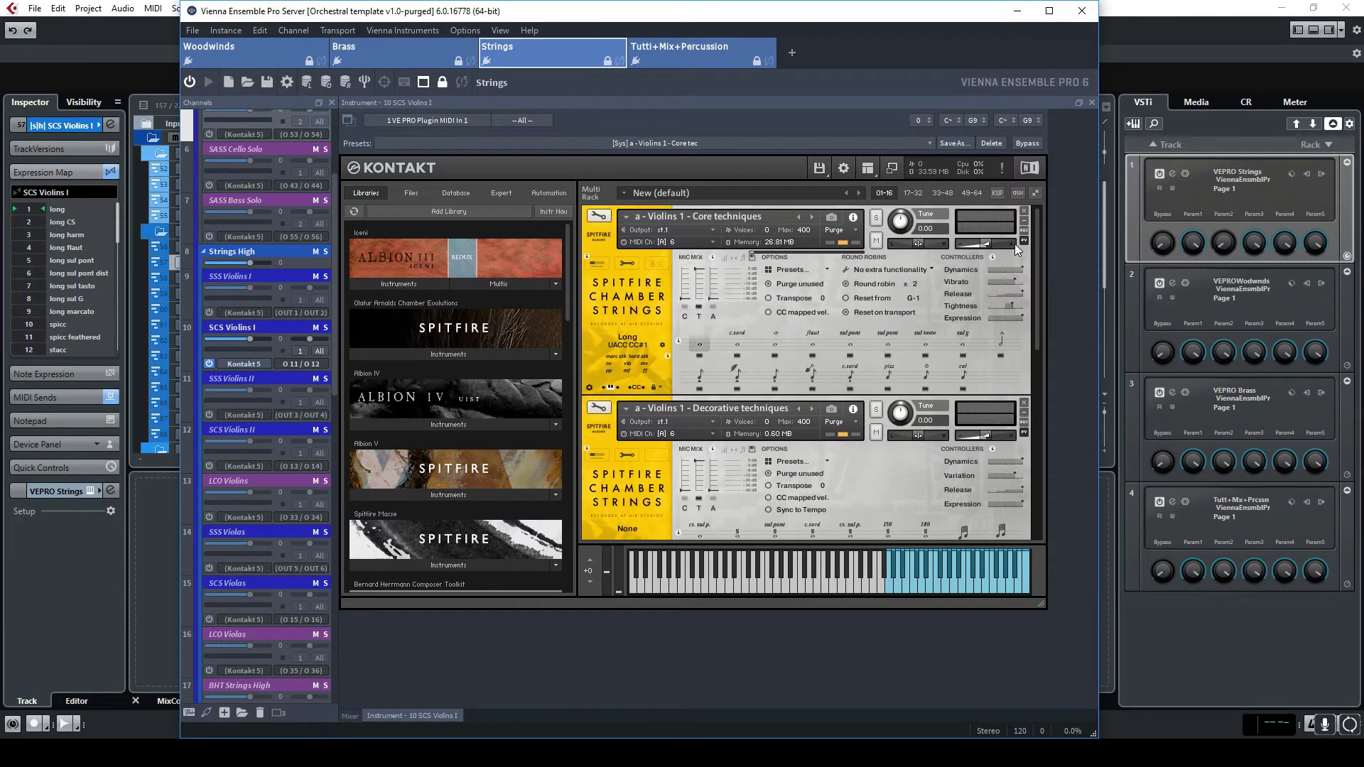
pyautogui.click(657, 388)
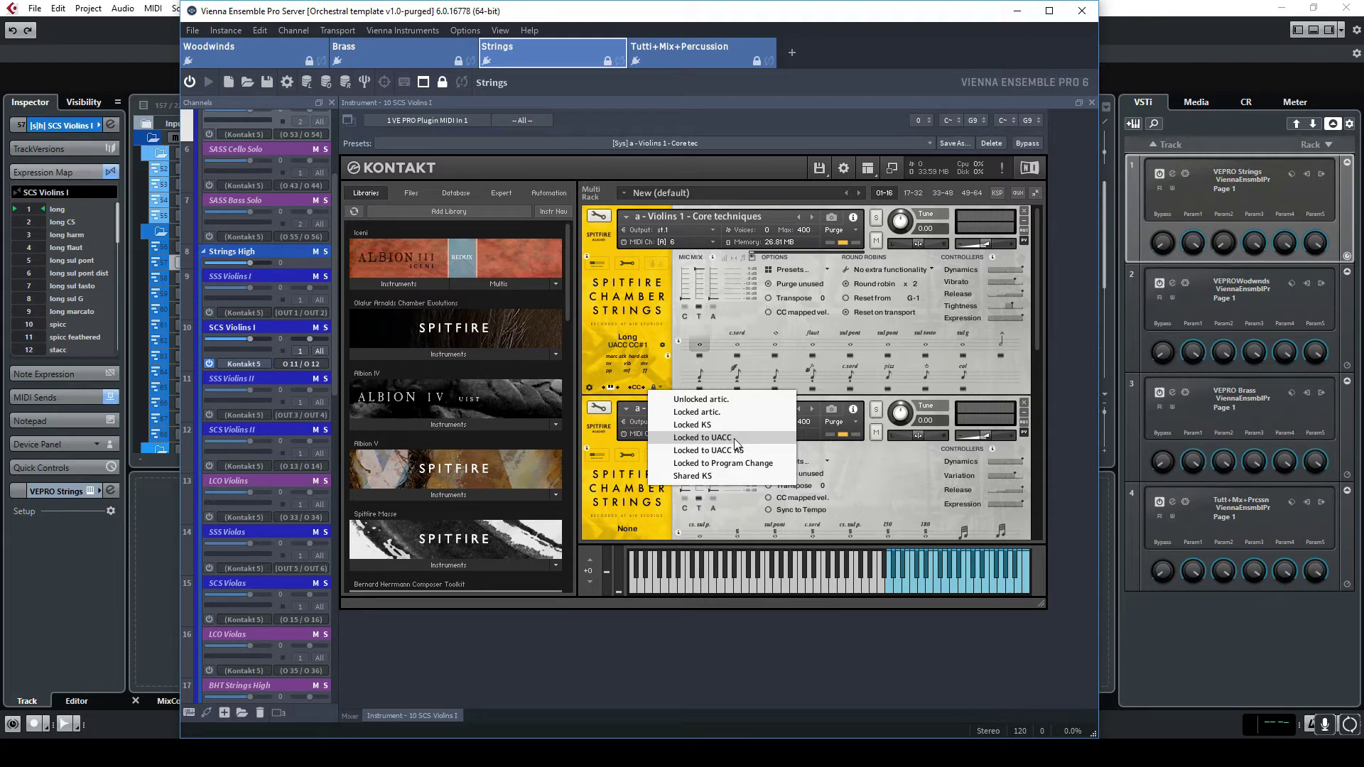
pyautogui.click(696, 343)
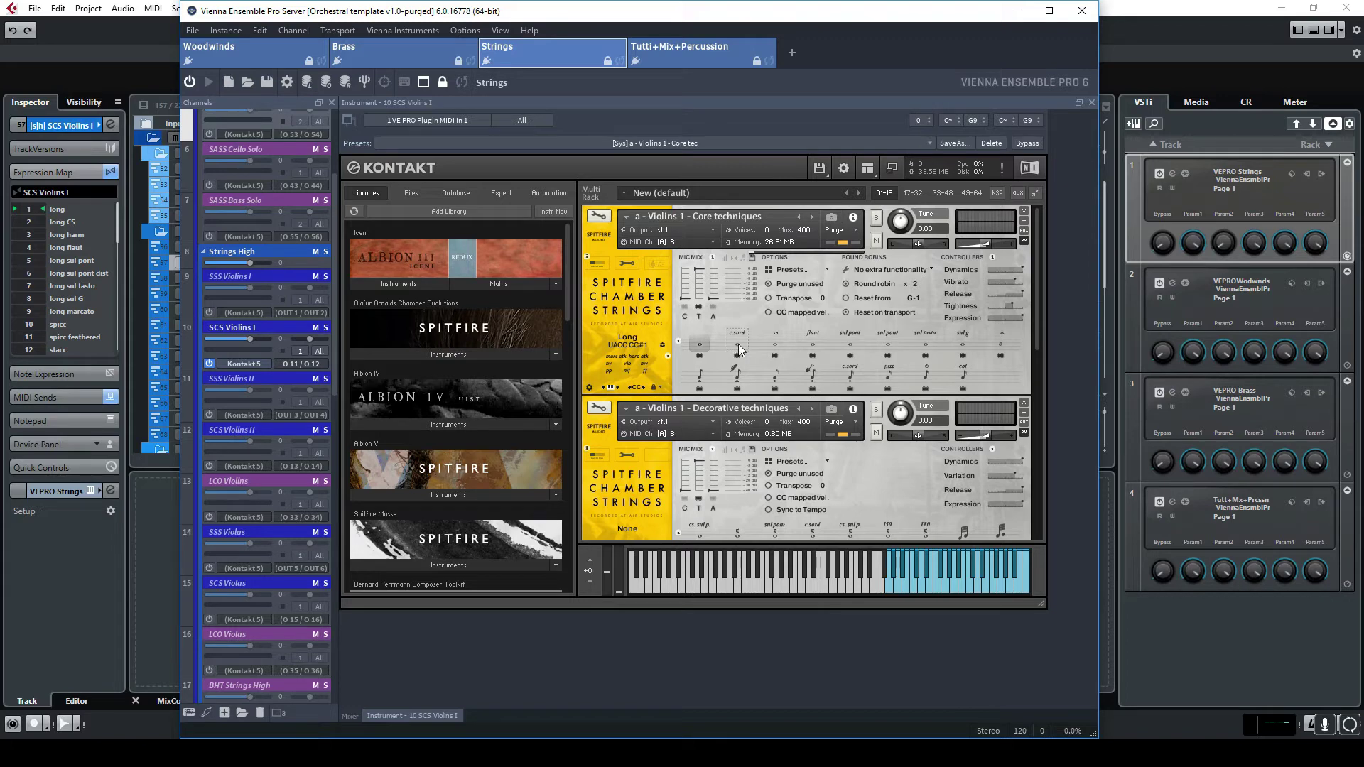
# Step: Step the violins through c.sord, Harmonics, Flautando and Sul Pont to Long Sul Pont (Dist), then minimize VE Pro
pyautogui.click(739, 344)
pyautogui.click(773, 340)
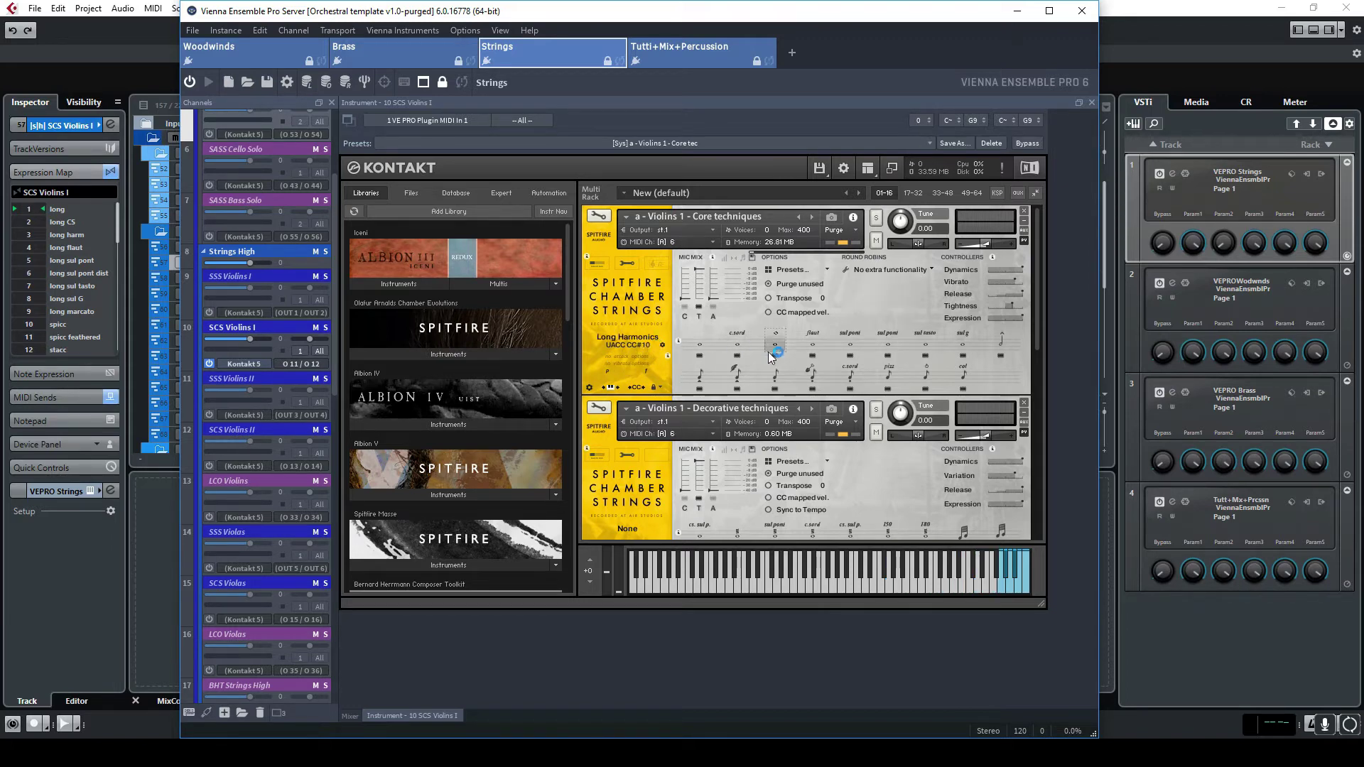
pyautogui.click(813, 345)
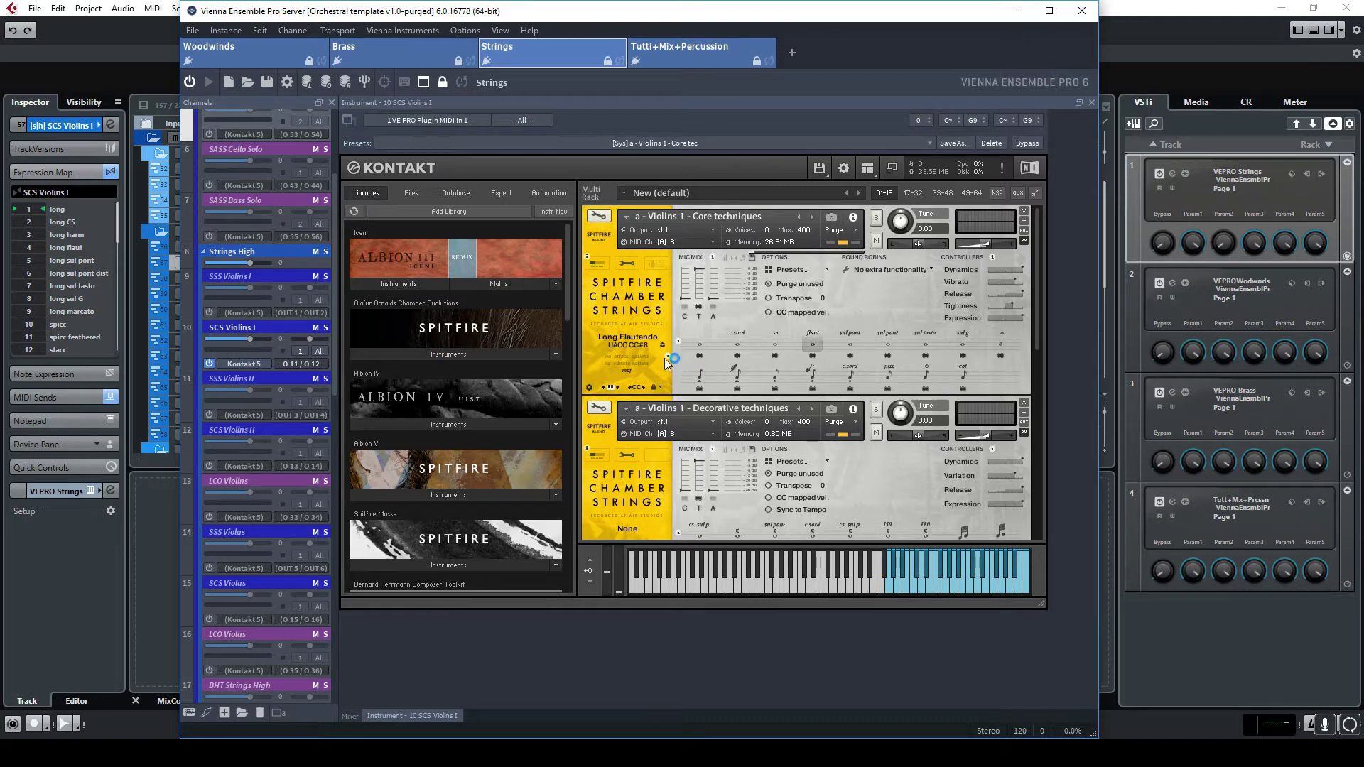
pyautogui.click(849, 344)
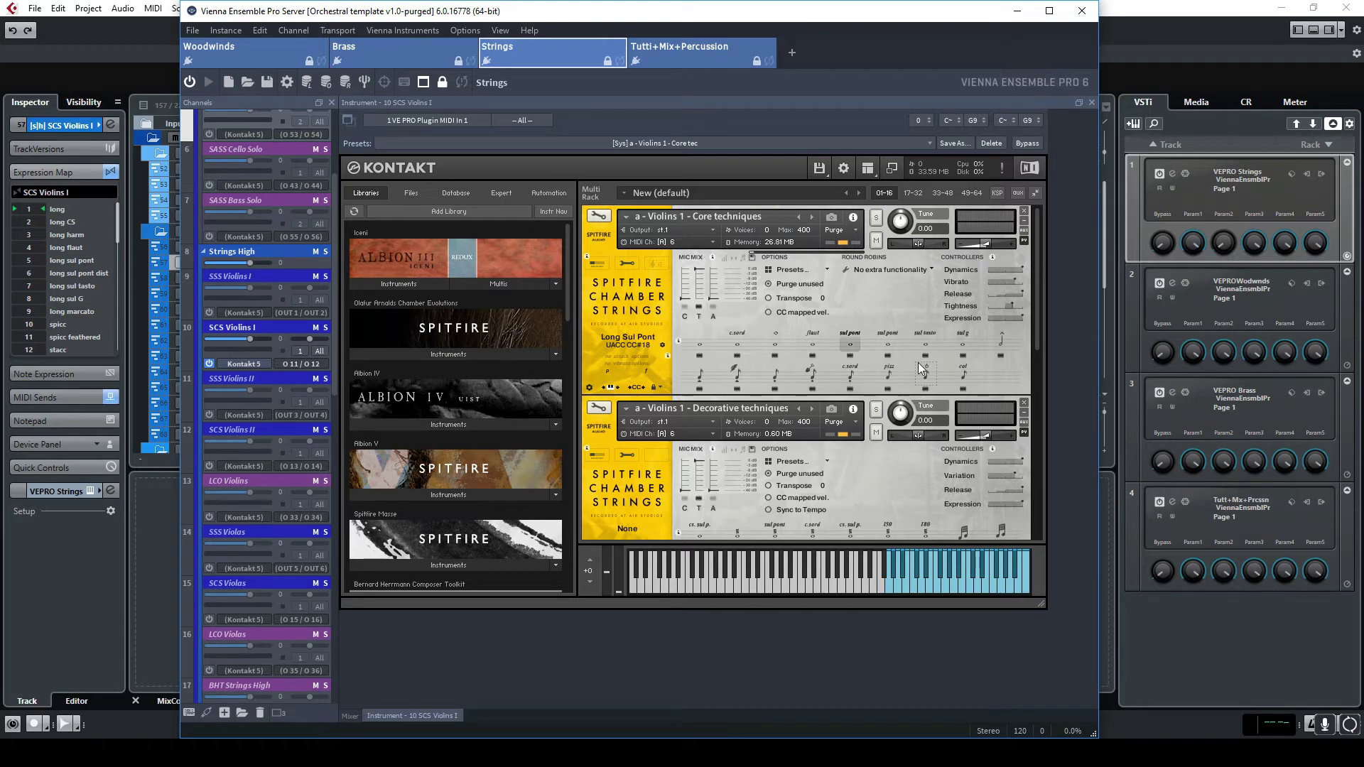
pyautogui.click(890, 342)
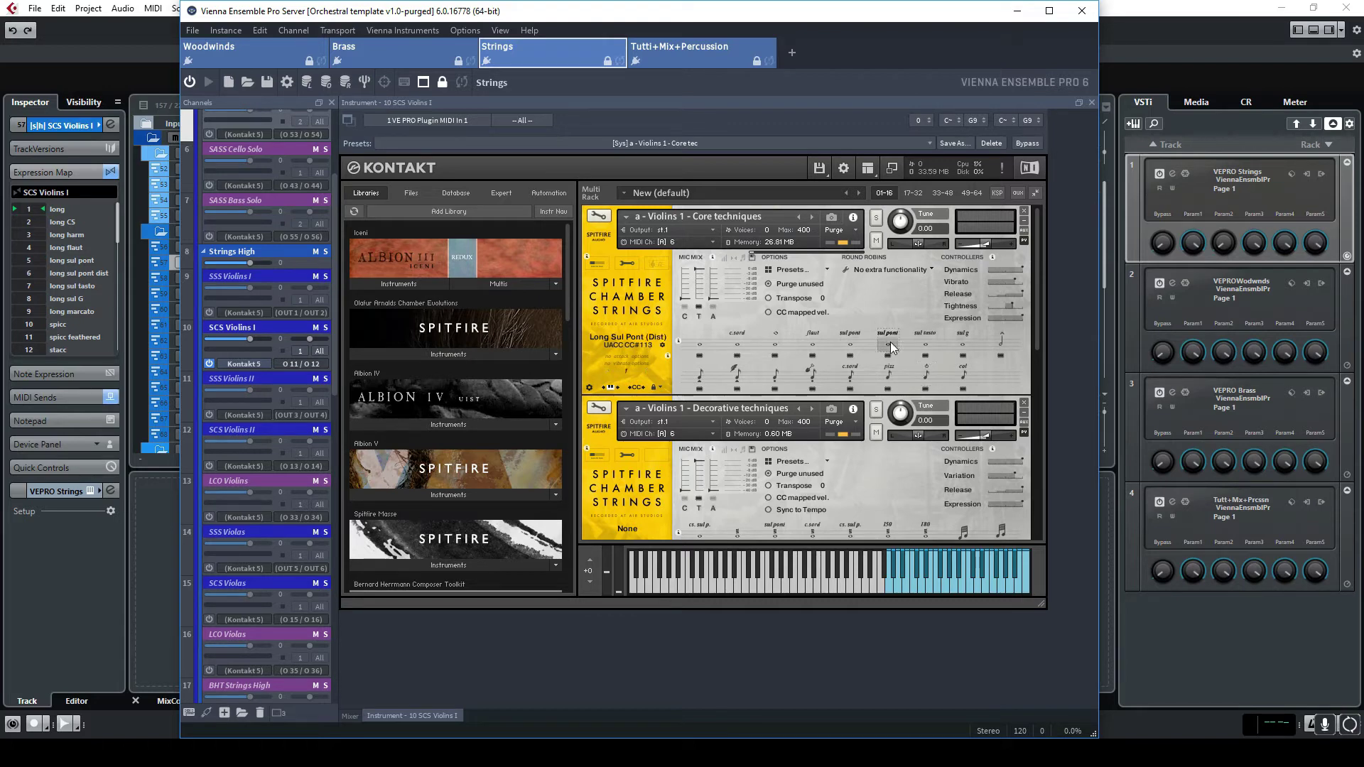
pyautogui.click(1019, 12)
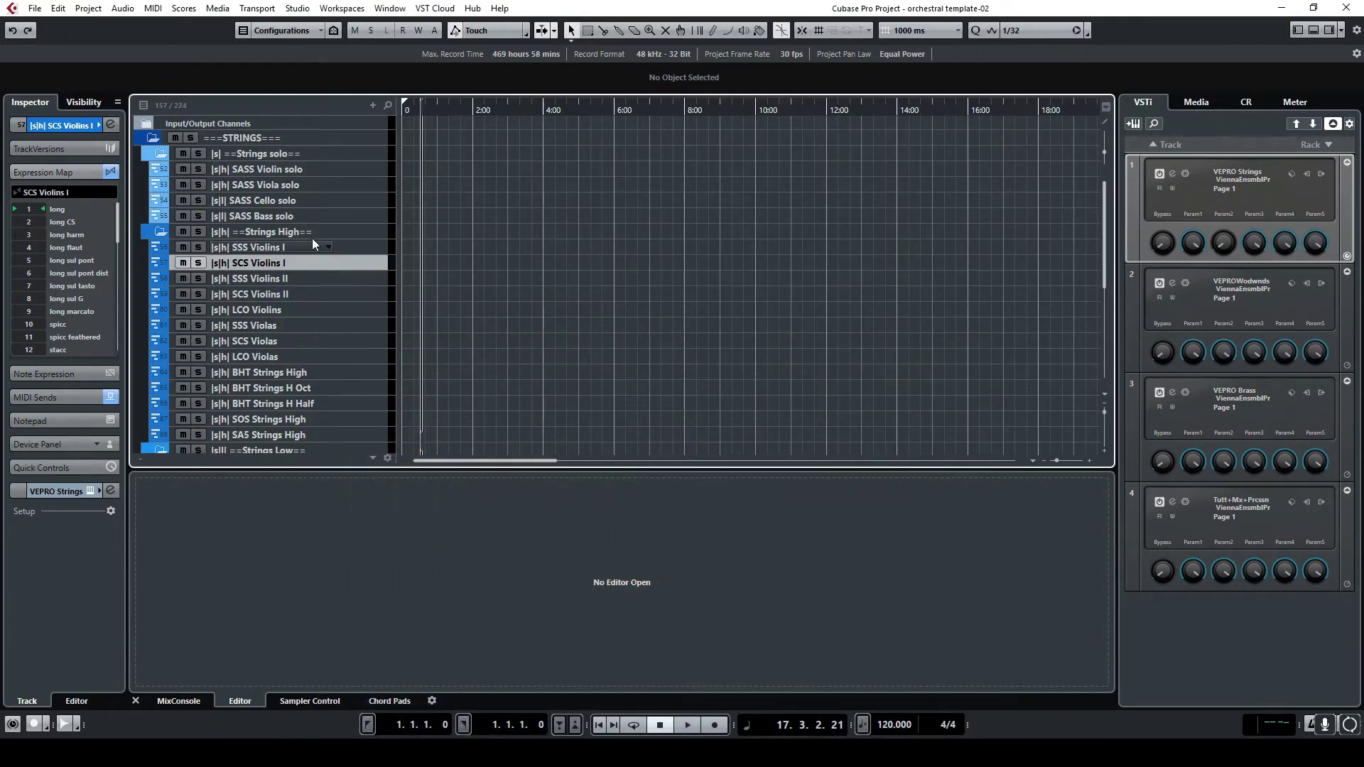
pyautogui.click(78, 125)
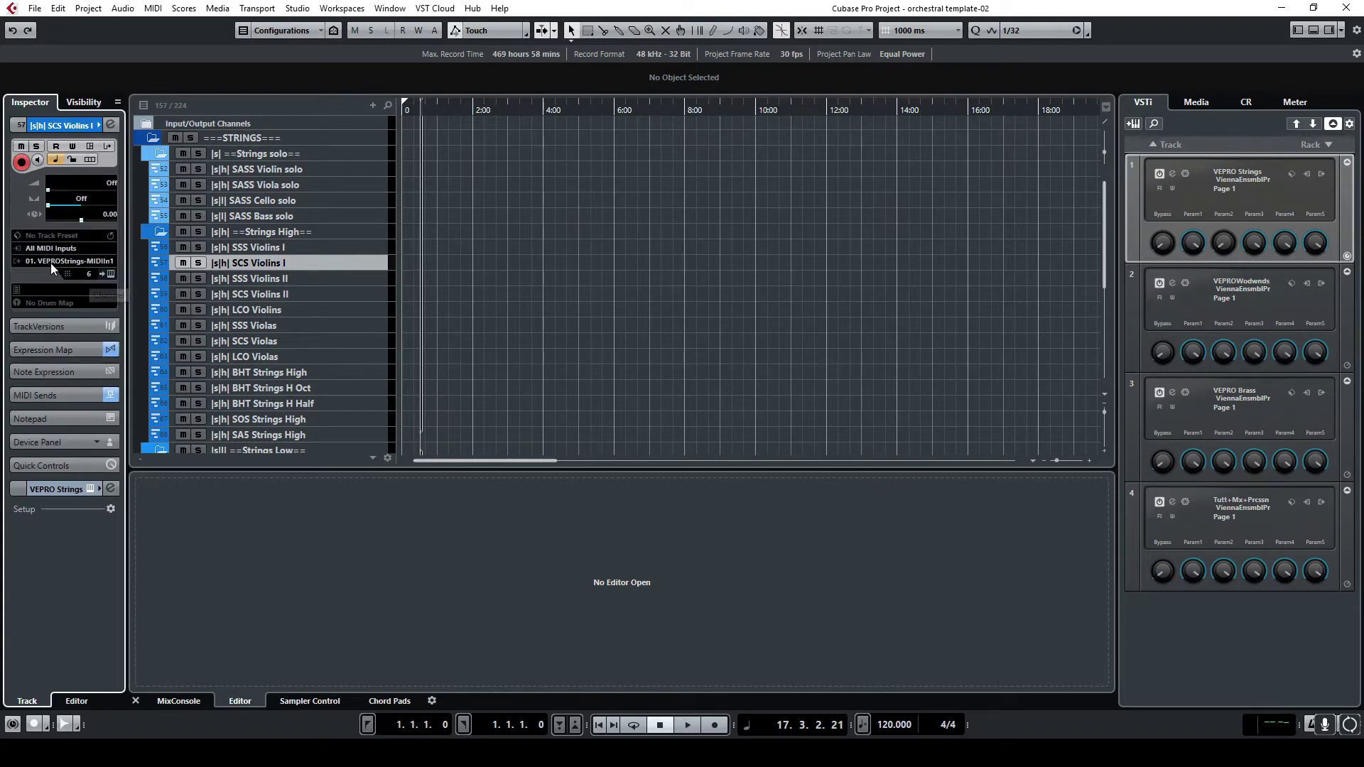
pyautogui.hotkey('alt', 'Tab')
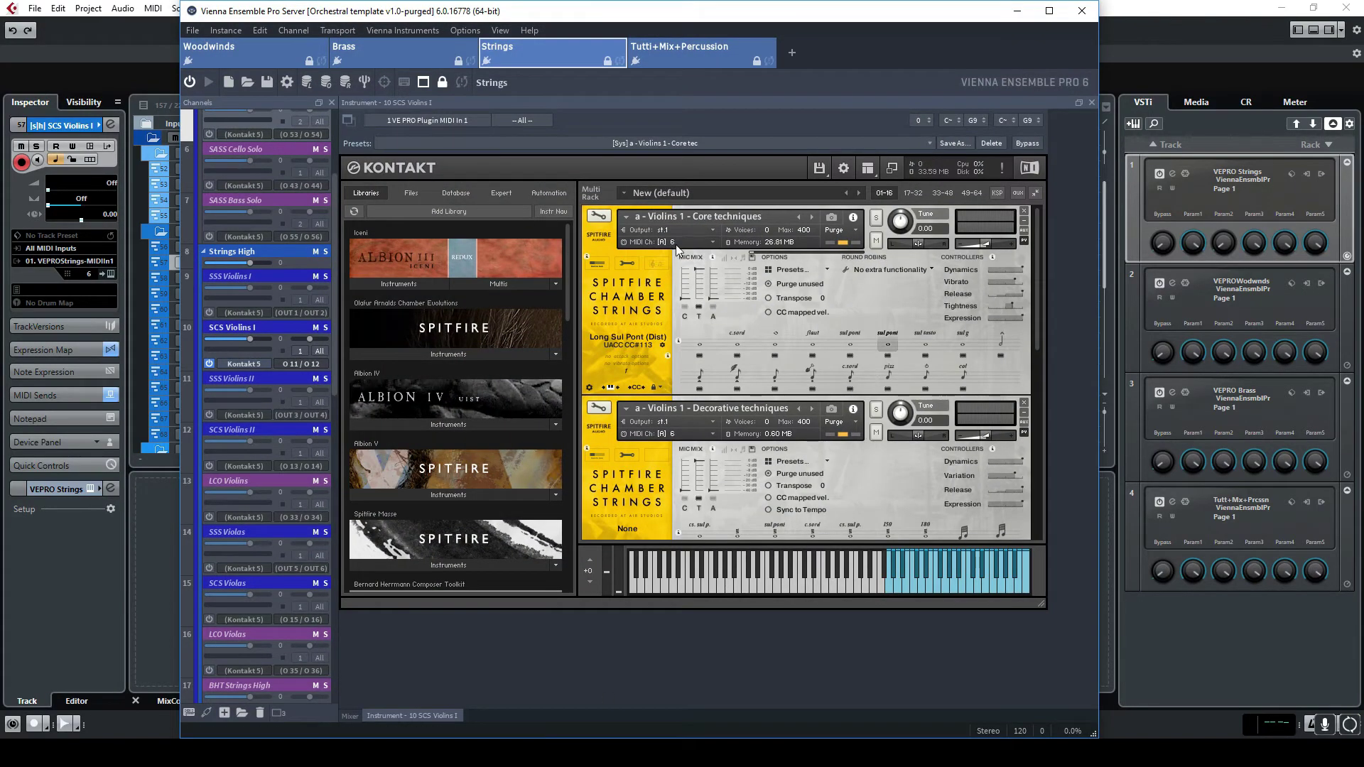
pyautogui.scroll(-1, 662, 428)
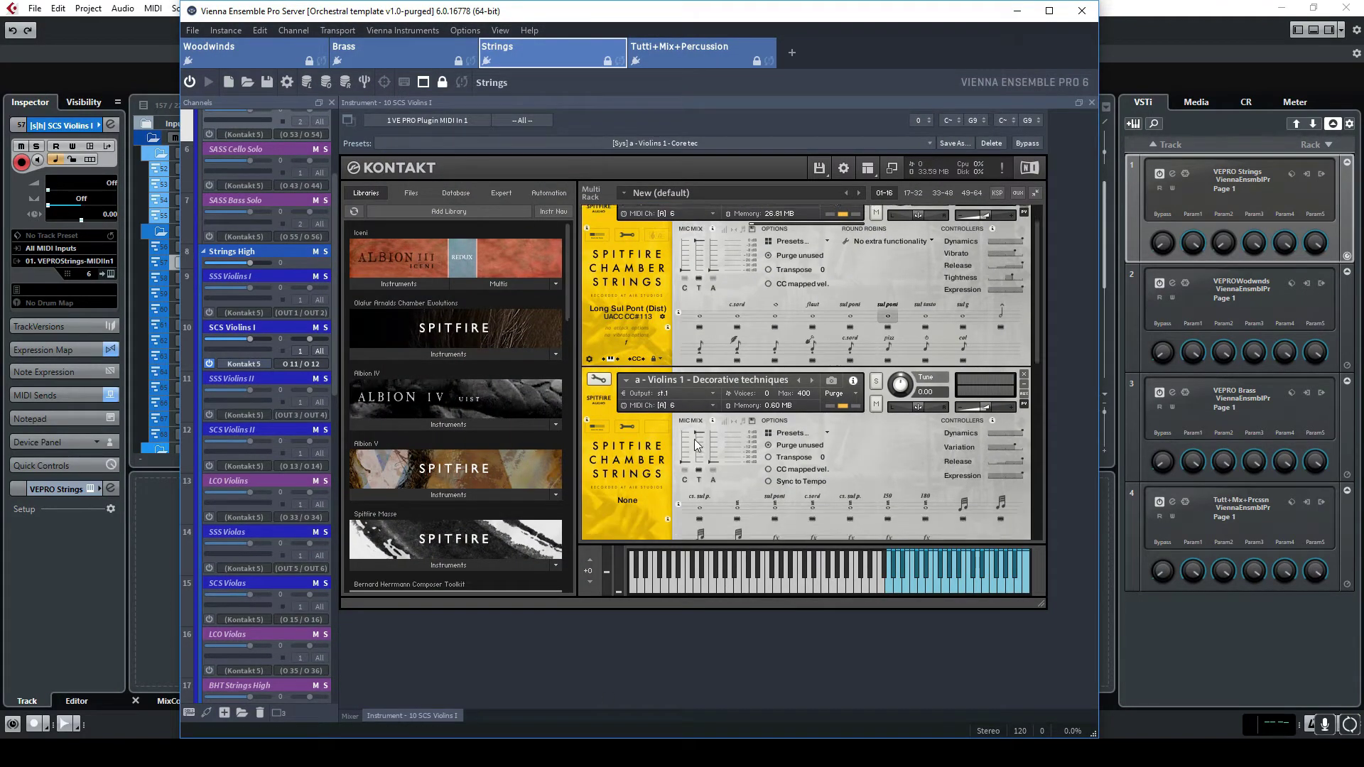
pyautogui.click(1137, 23)
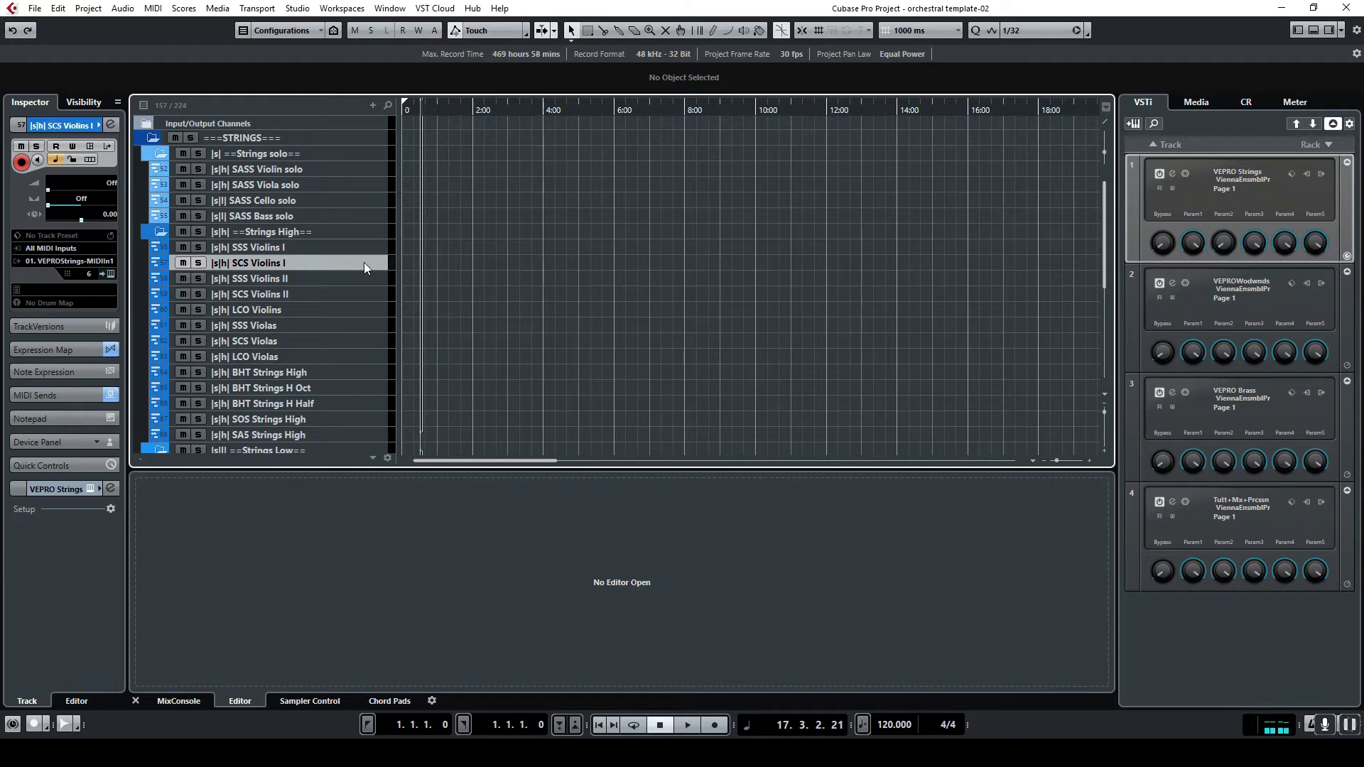
pyautogui.hotkey('alt', 'Tab')
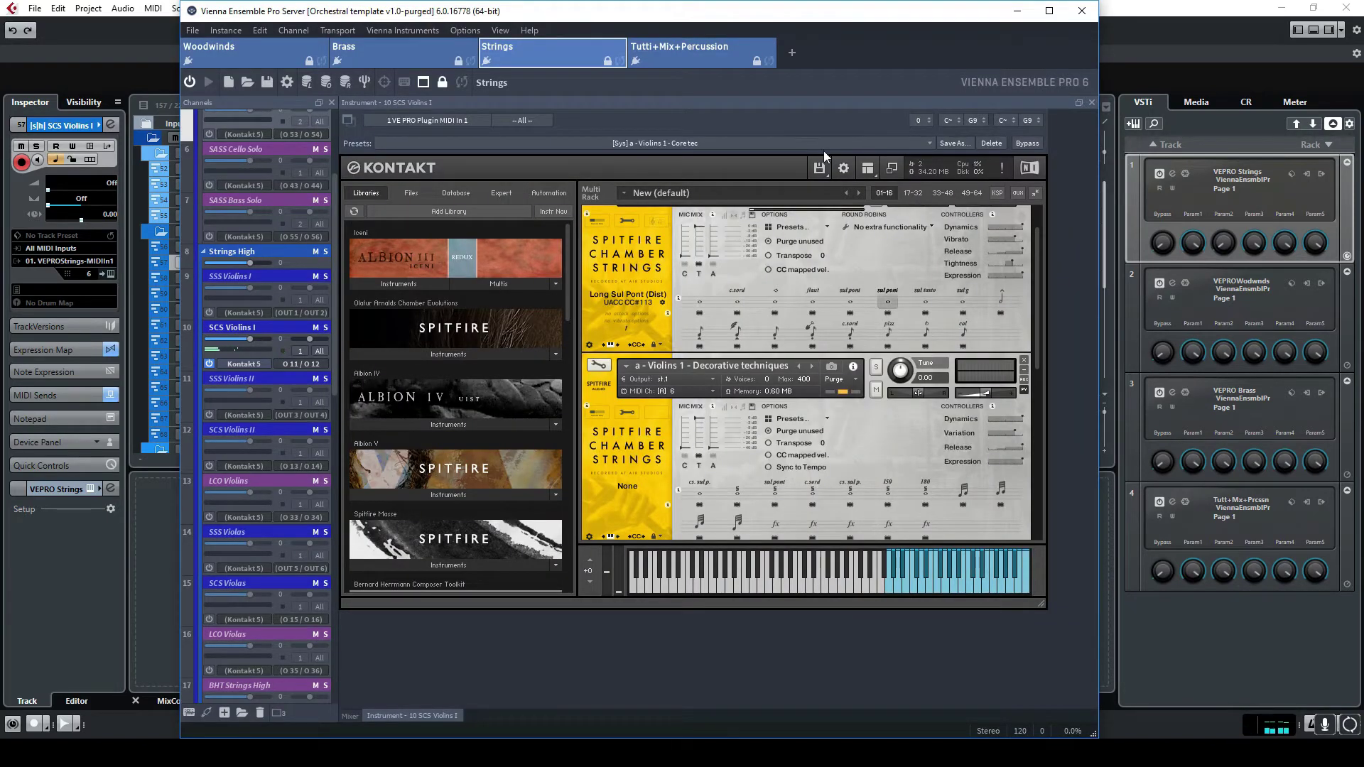
pyautogui.scroll(1, 945, 510)
pyautogui.scroll(1, 945, 509)
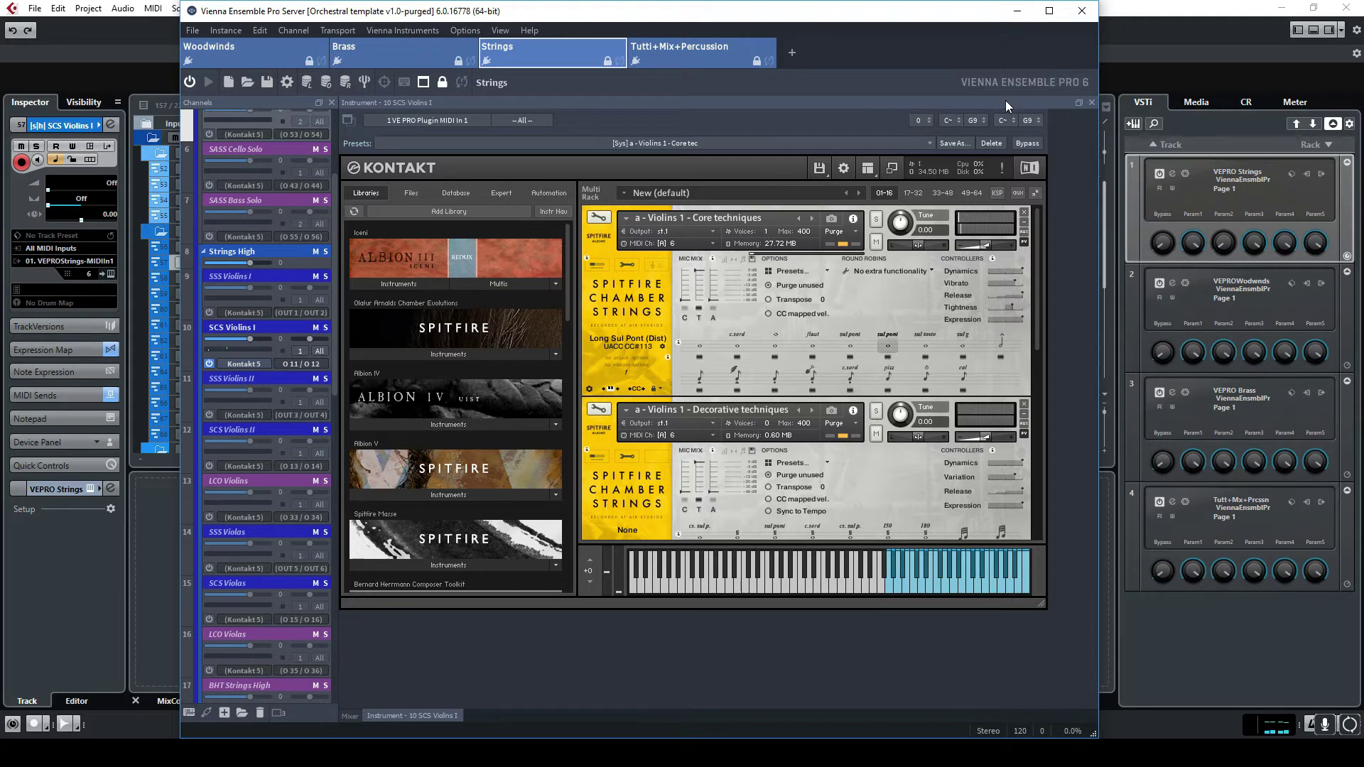
pyautogui.click(1020, 14)
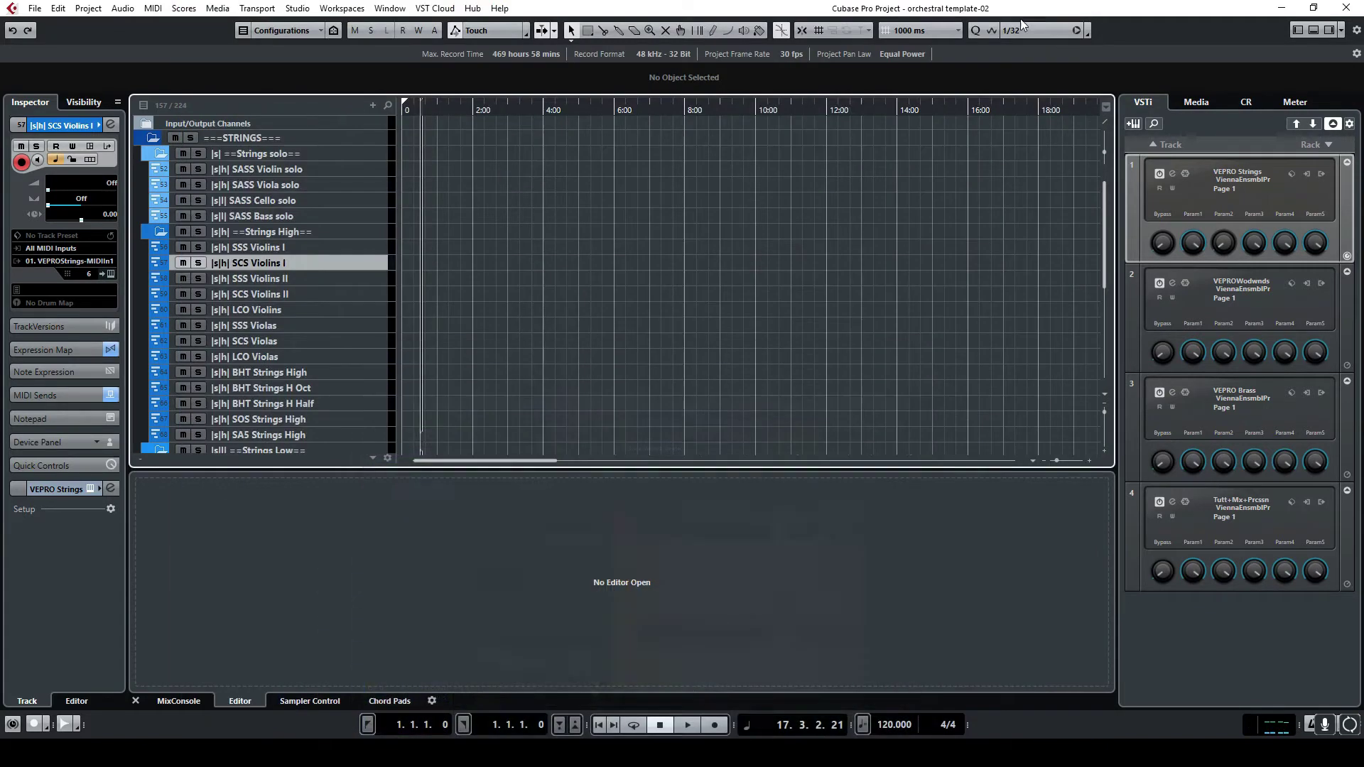
# Step: Select SCS Violins I, show its expression map articulations and open Expression Map Setup
pyautogui.click(346, 280)
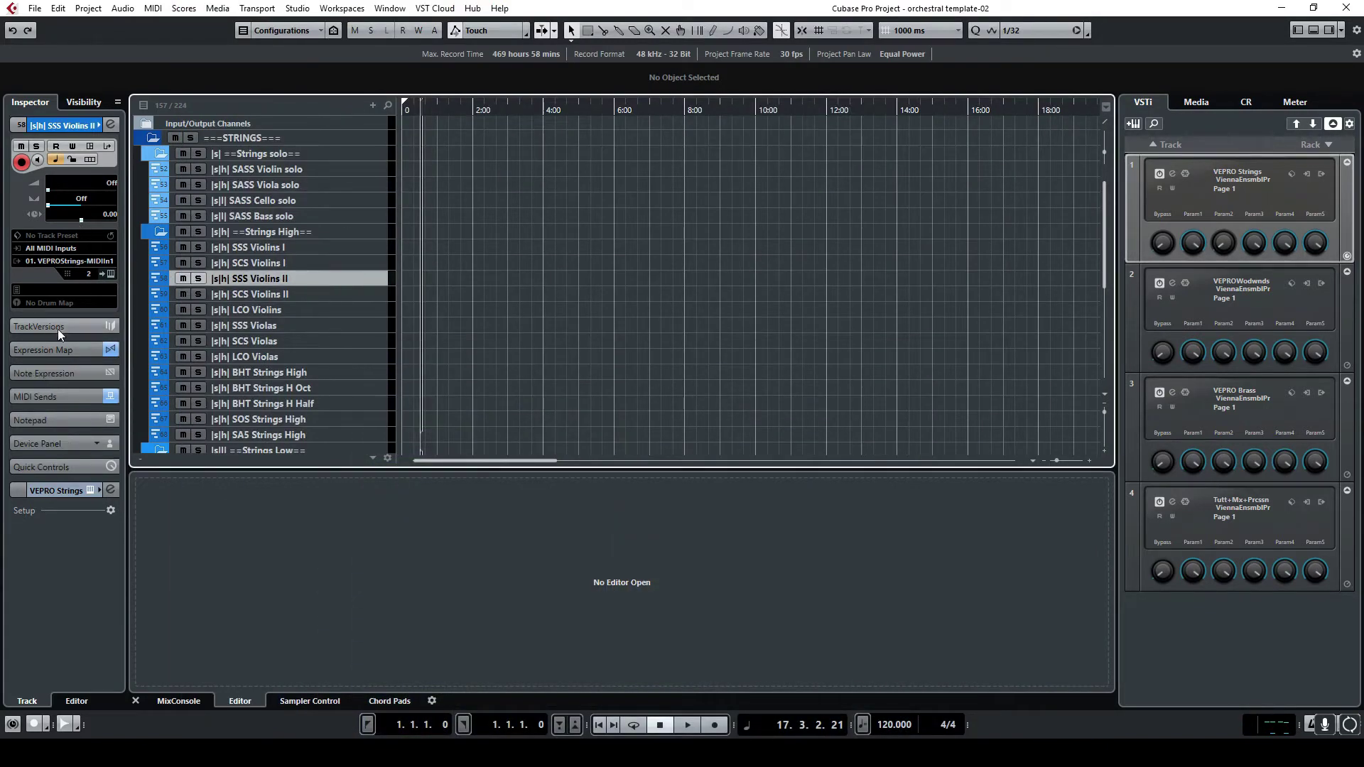
pyautogui.click(54, 353)
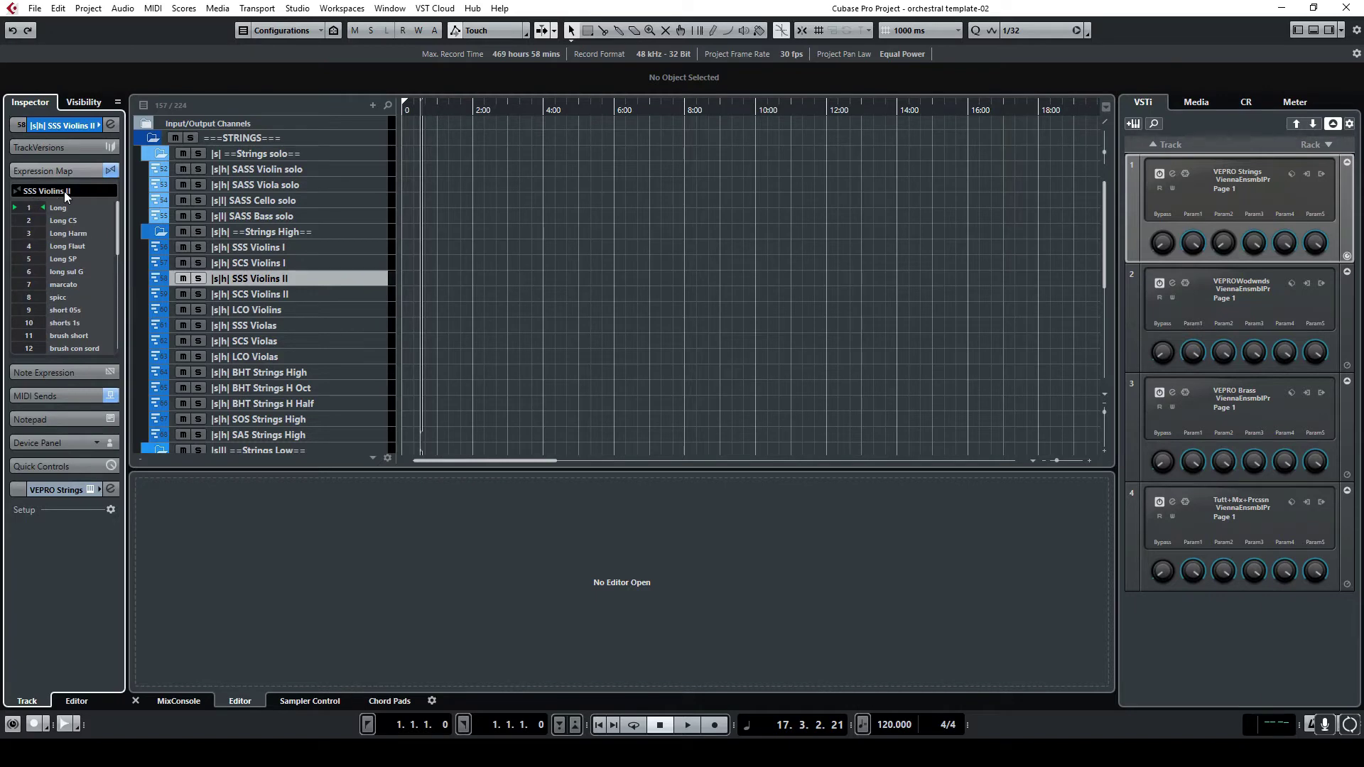
pyautogui.click(364, 262)
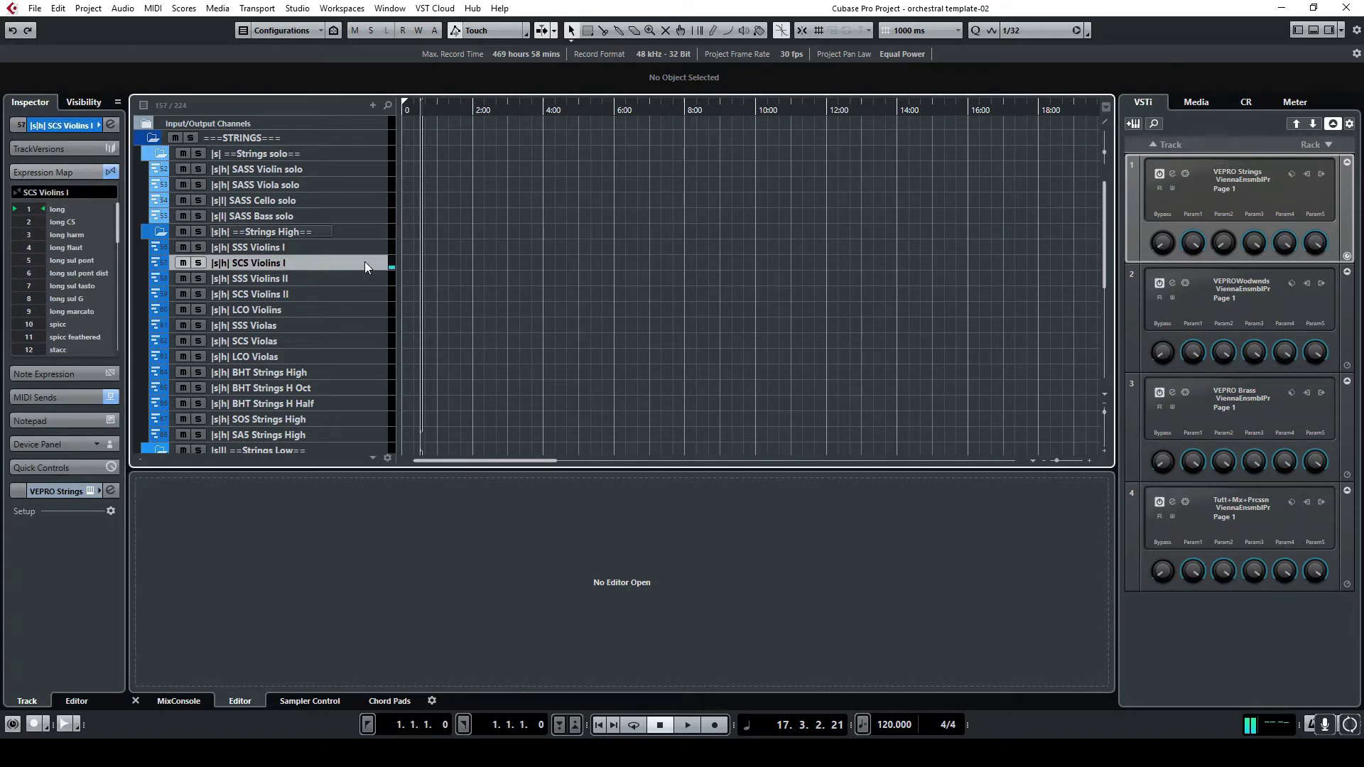
pyautogui.click(81, 198)
pyautogui.moveTo(127, 735)
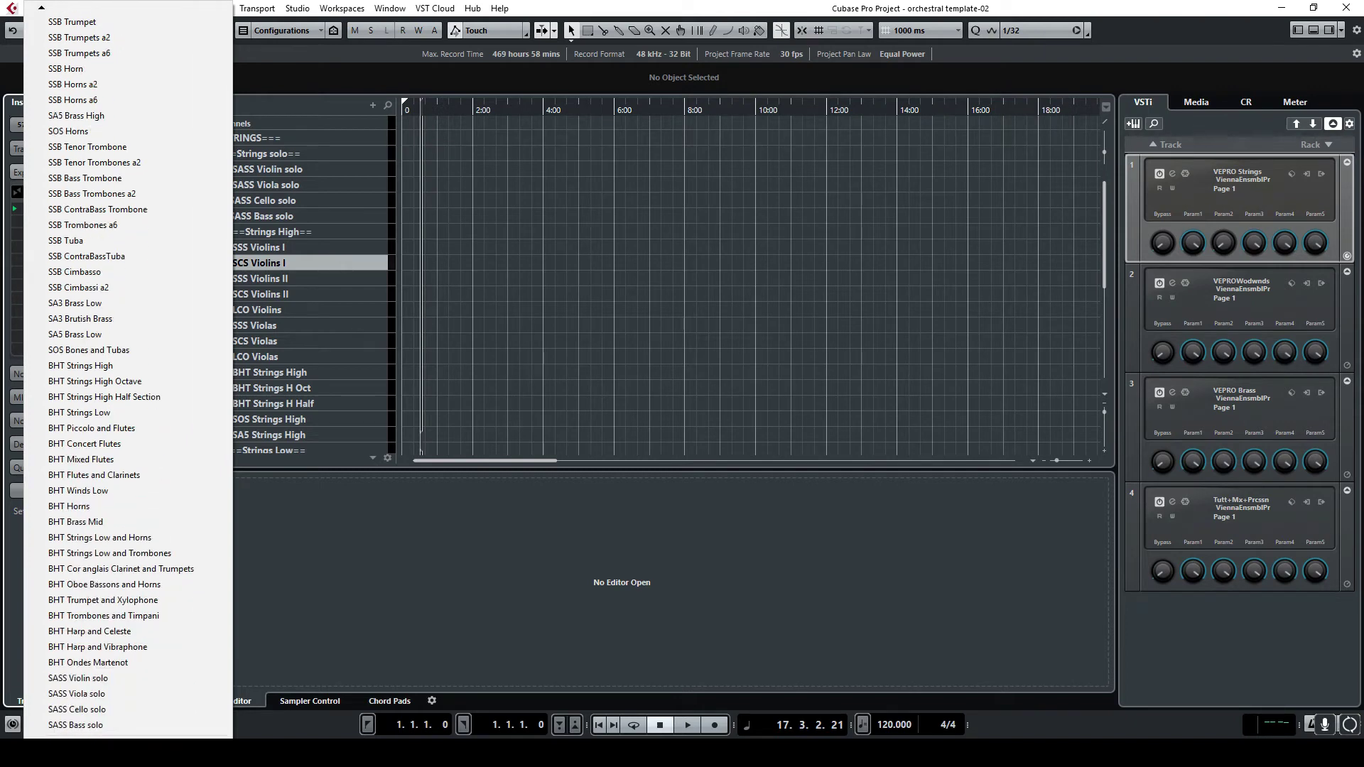
pyautogui.click(78, 732)
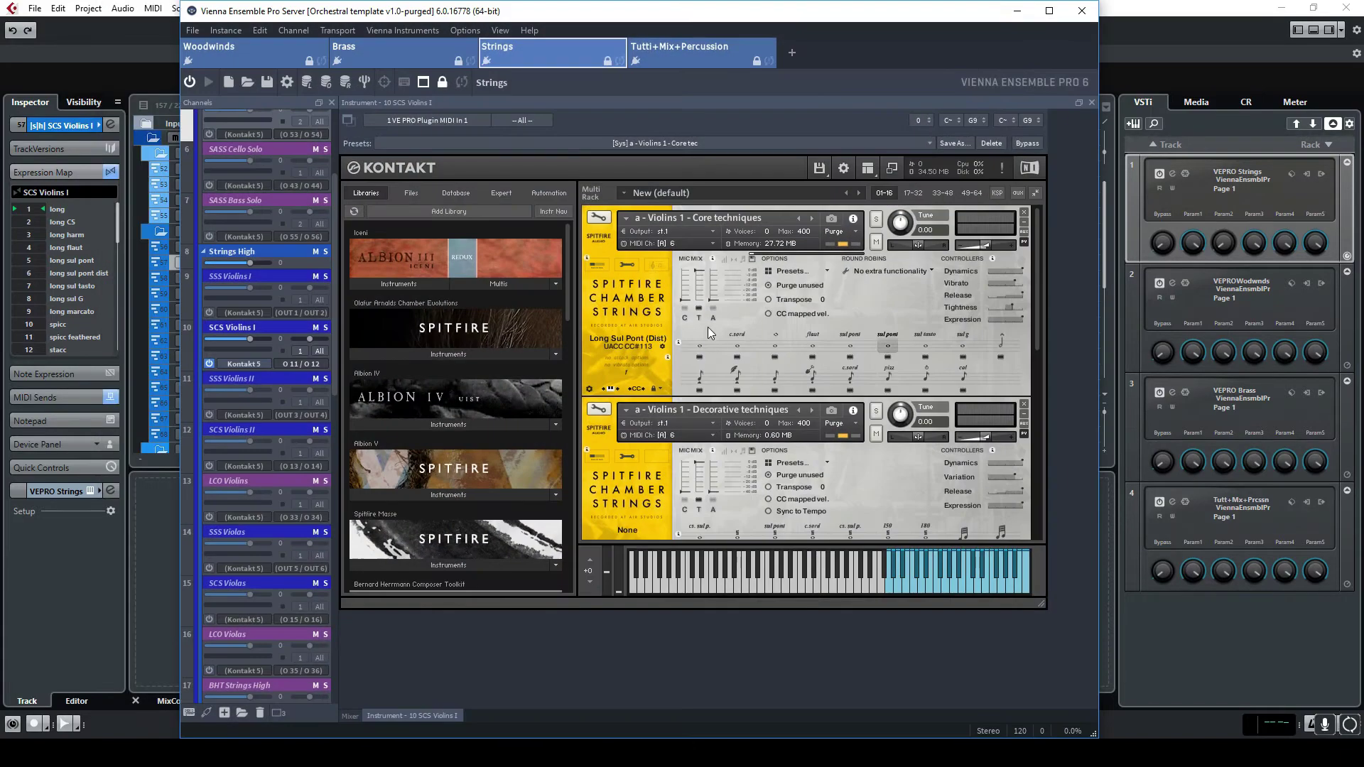
# Step: Set Core techniques to Long, then view the trem slot's CC 32 value 11 output mapping
pyautogui.click(699, 347)
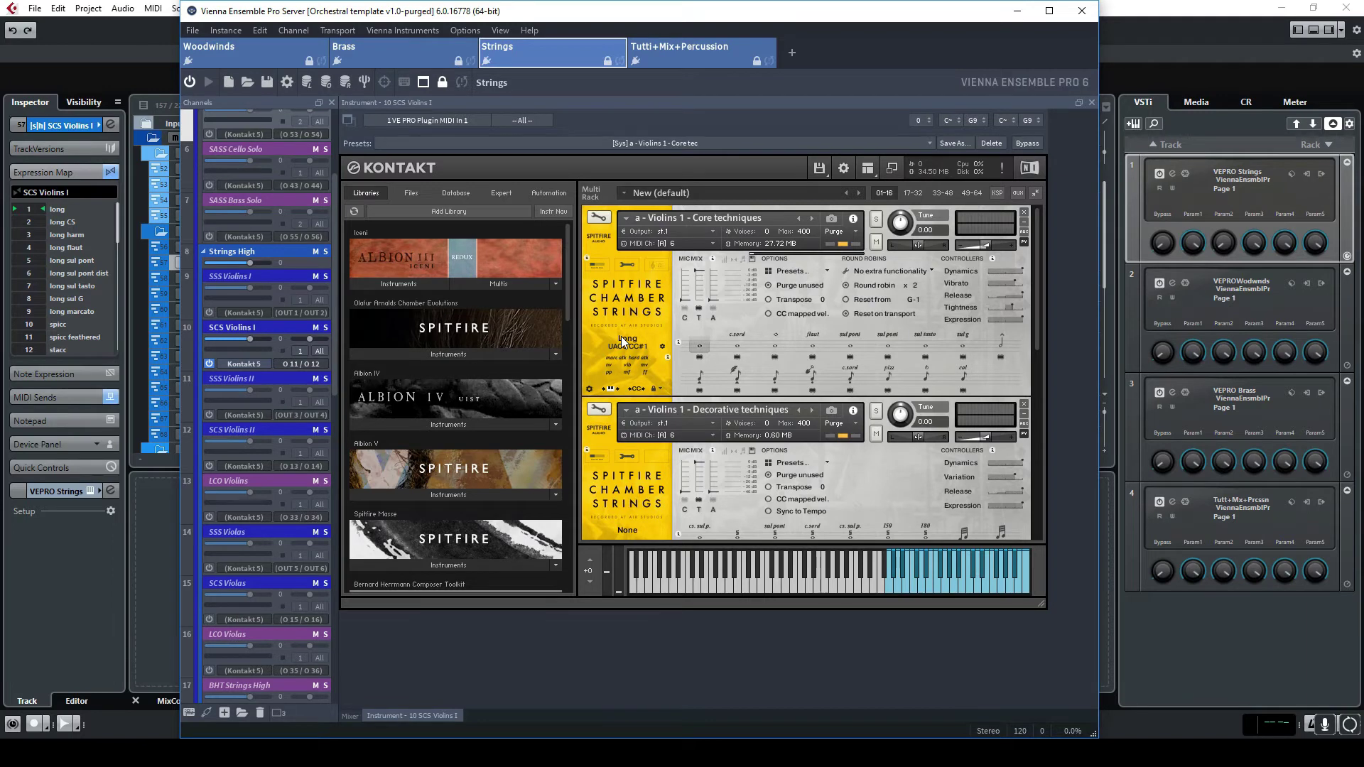
pyautogui.click(1078, 6)
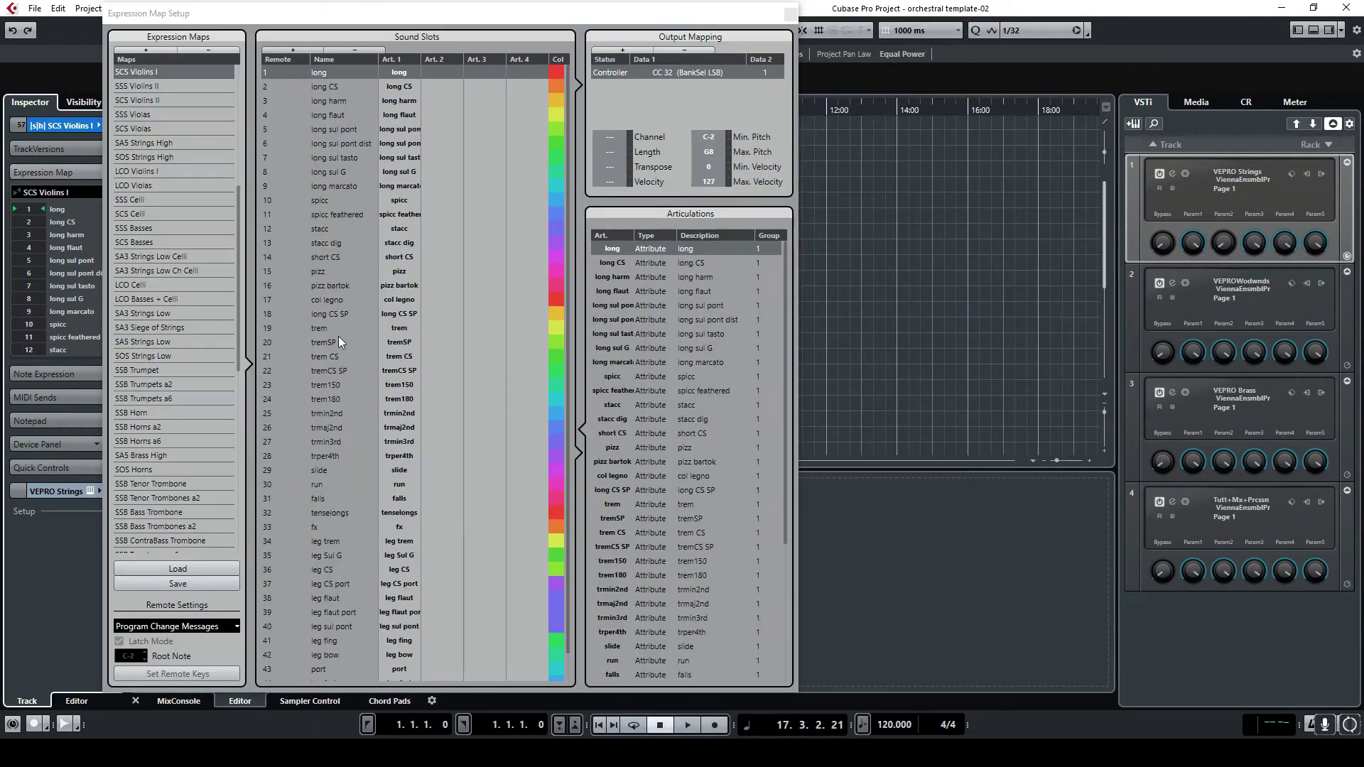
pyautogui.click(328, 331)
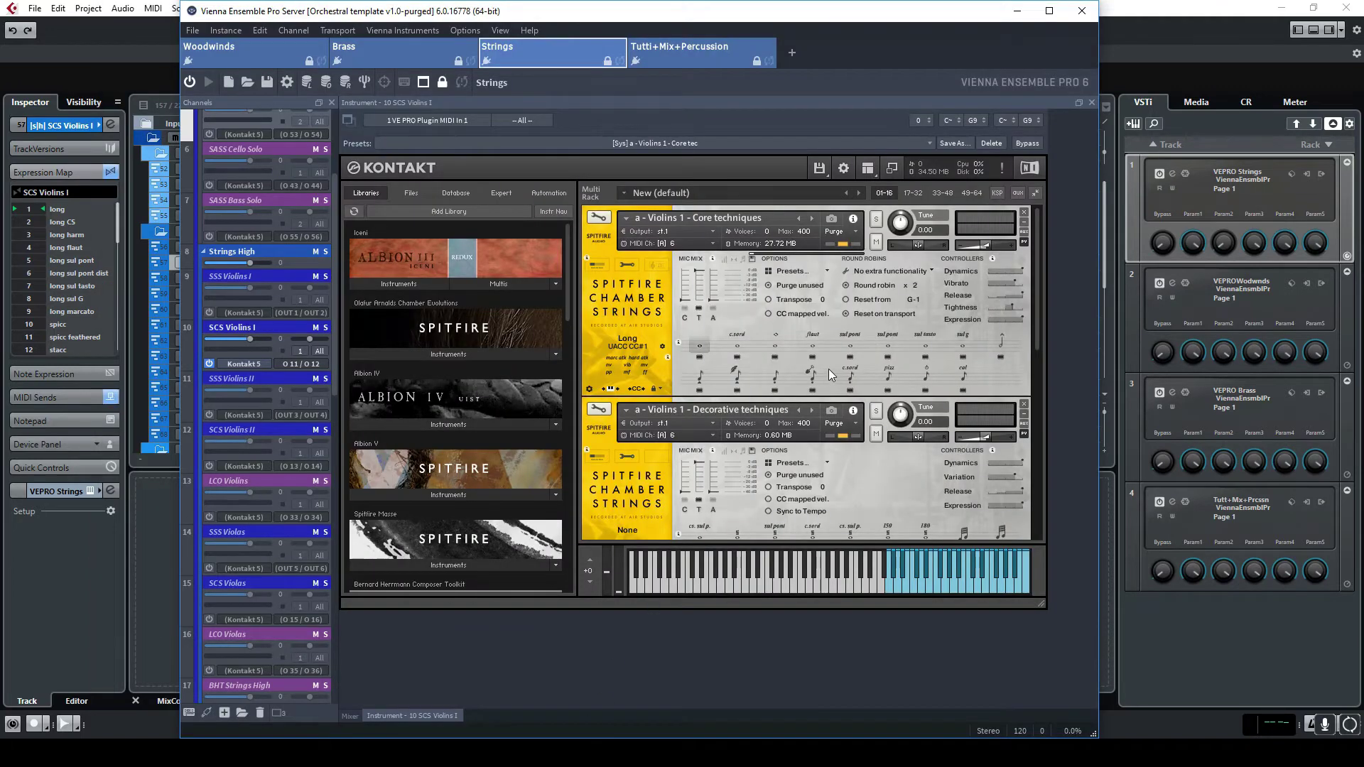
# Step: Switch the Violins 1 Decorative techniques instrument to Tremolo, then return to Expression Map Setup
pyautogui.scroll(-3, 828, 369)
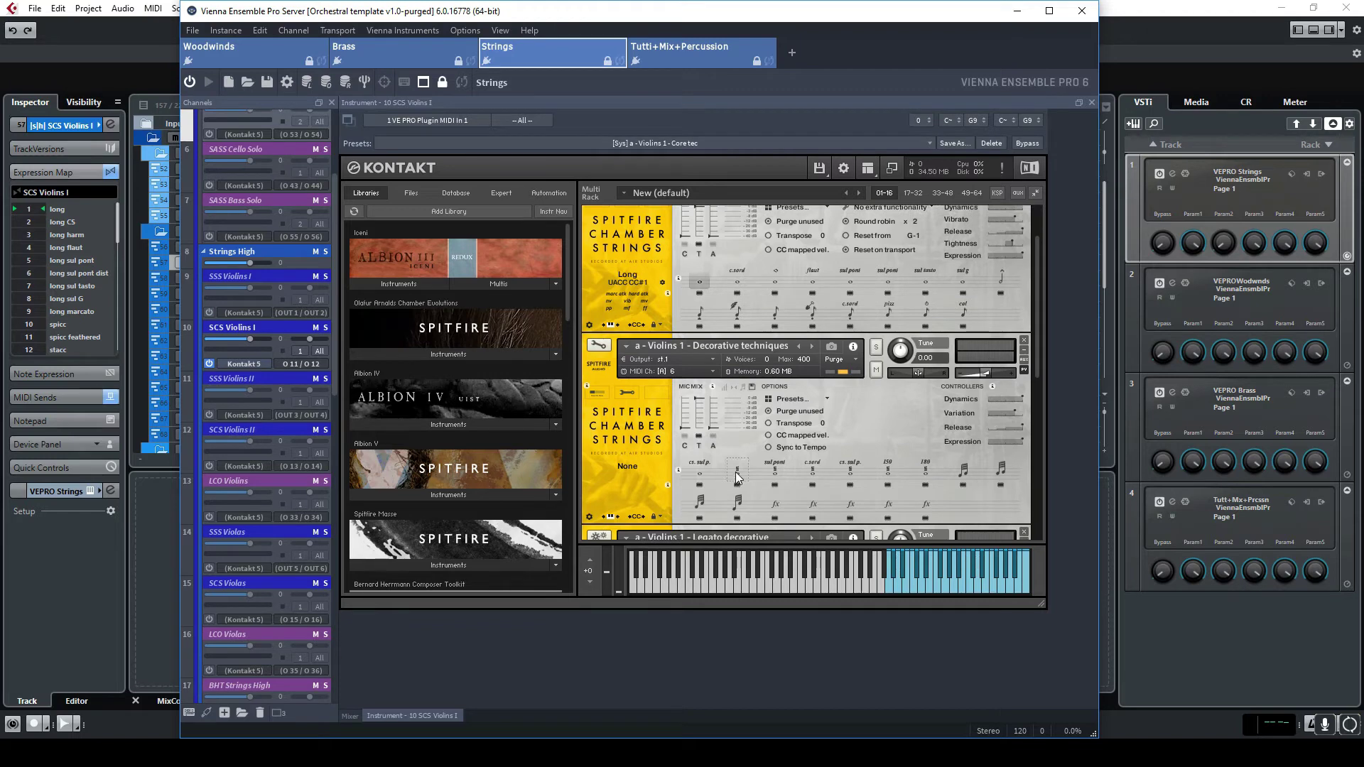
pyautogui.click(737, 472)
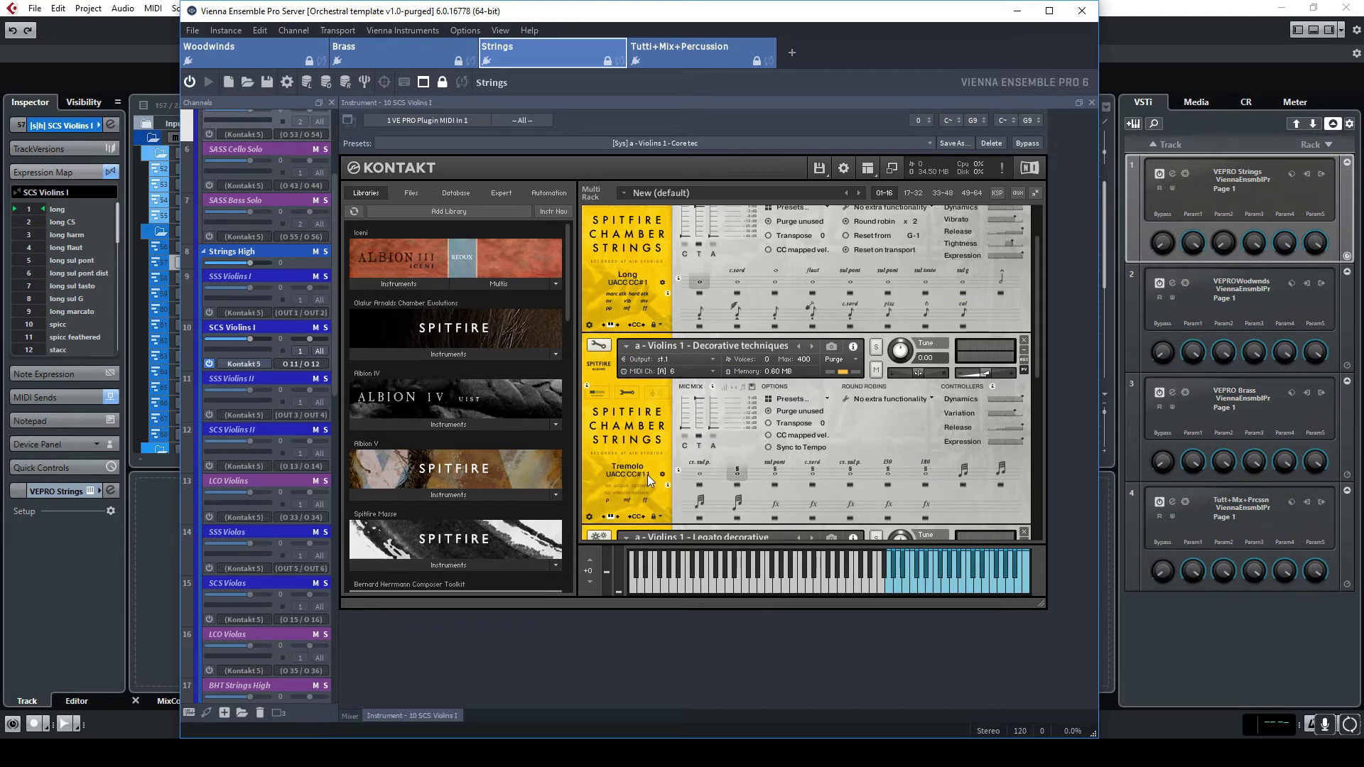
pyautogui.scroll(1, 766, 446)
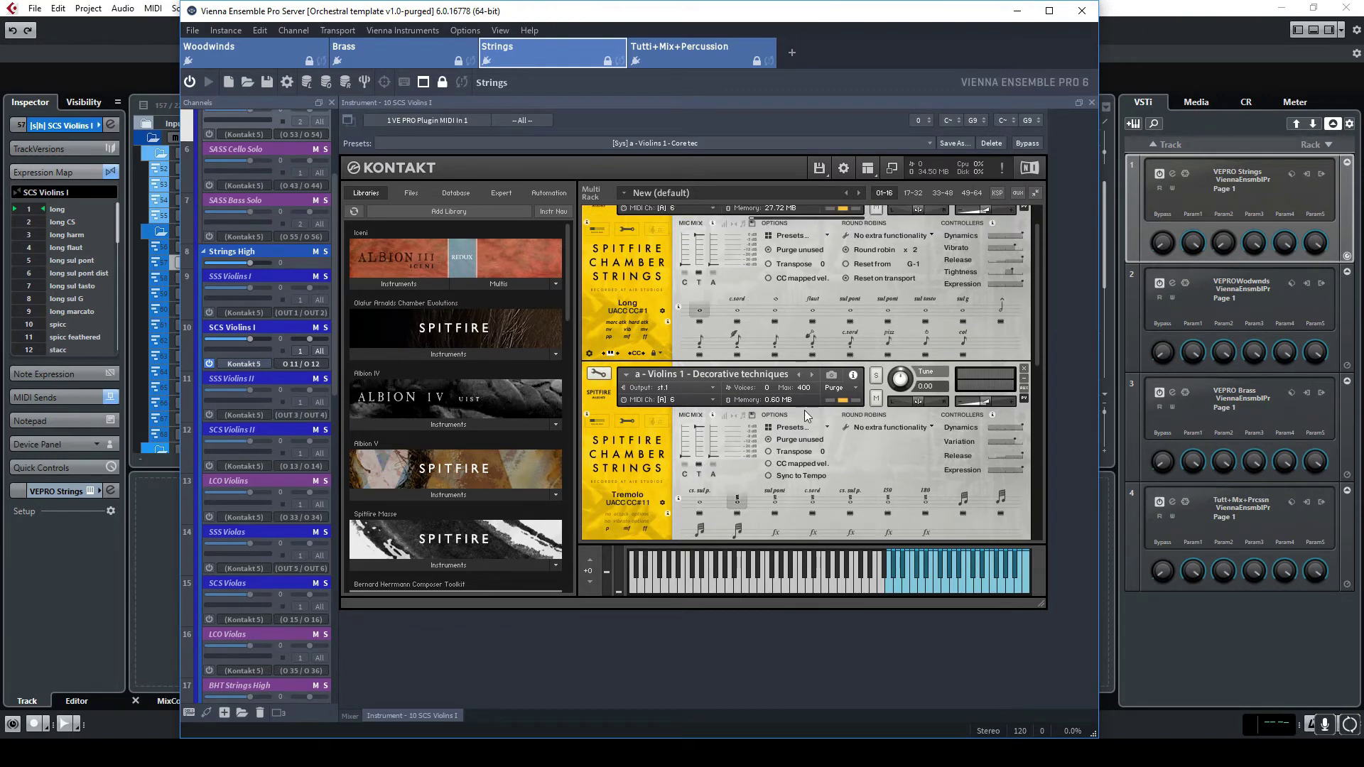
pyautogui.click(1112, 11)
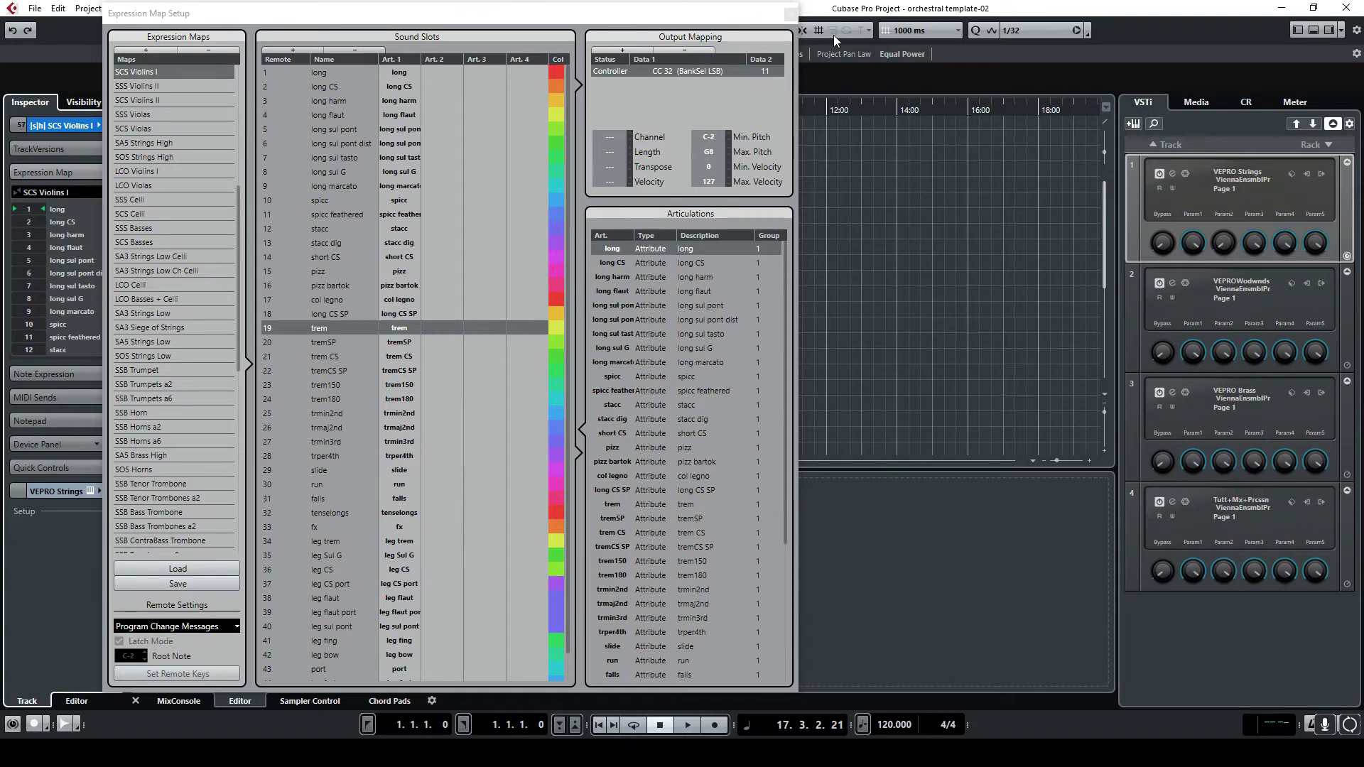
pyautogui.click(790, 15)
# Step: Close Expression Map Setup and reselect SCS Violins I via SSS Violins II to refresh the Lemur grid
pyautogui.click(791, 14)
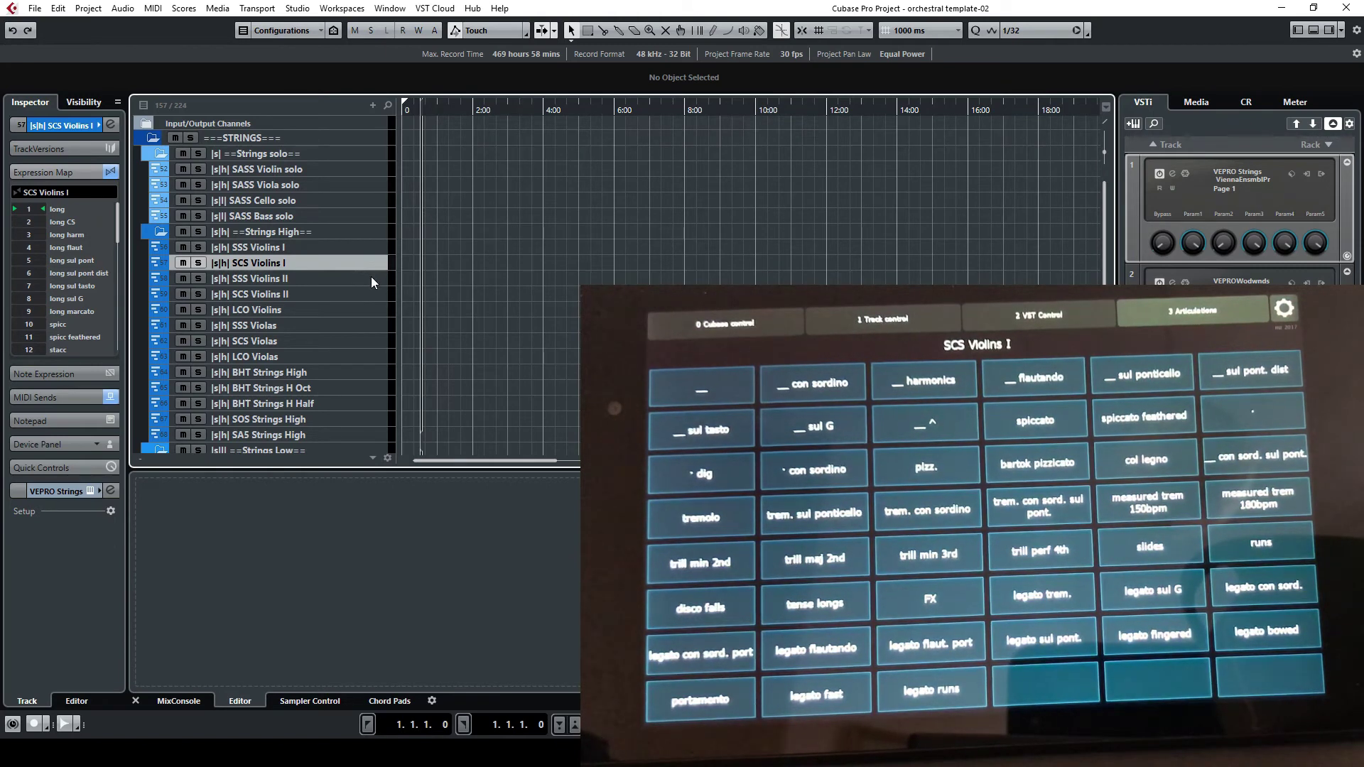
pyautogui.click(371, 278)
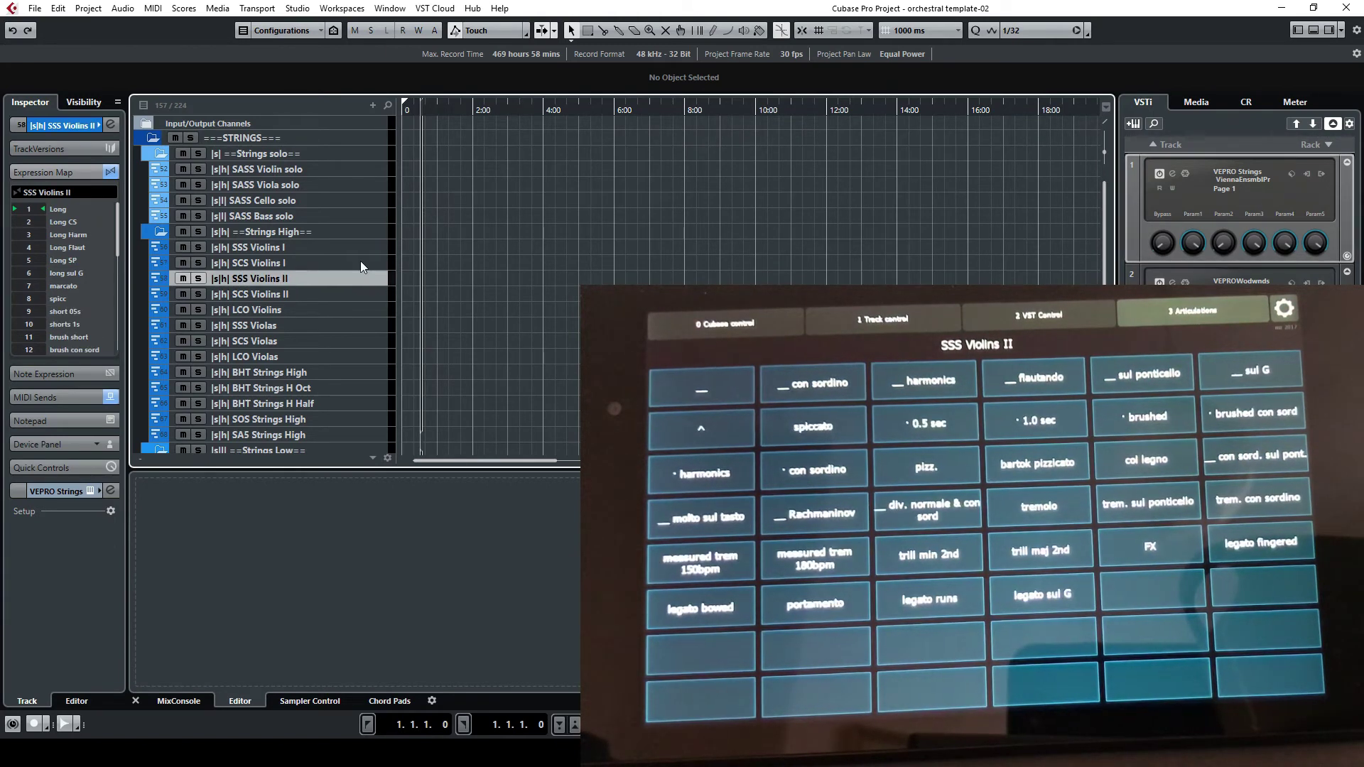
pyautogui.click(355, 263)
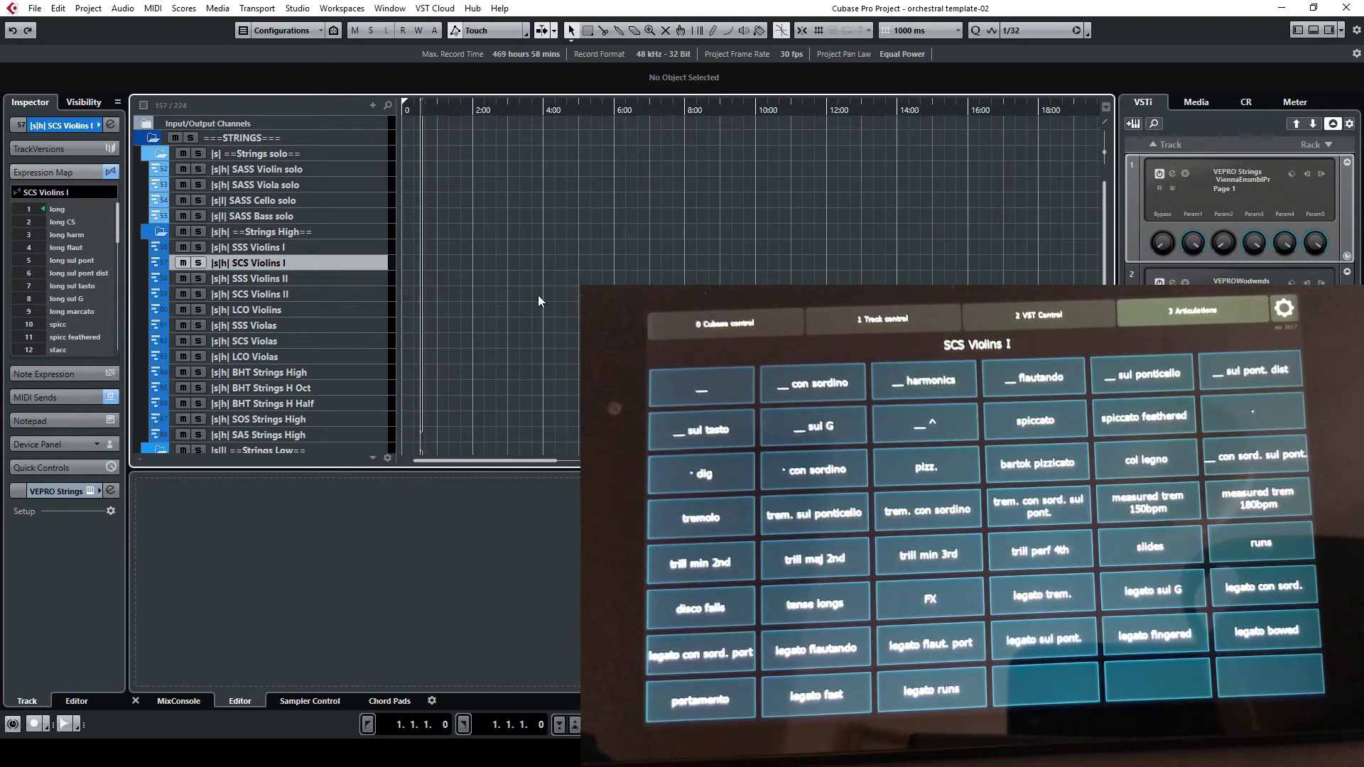
pyautogui.click(63, 193)
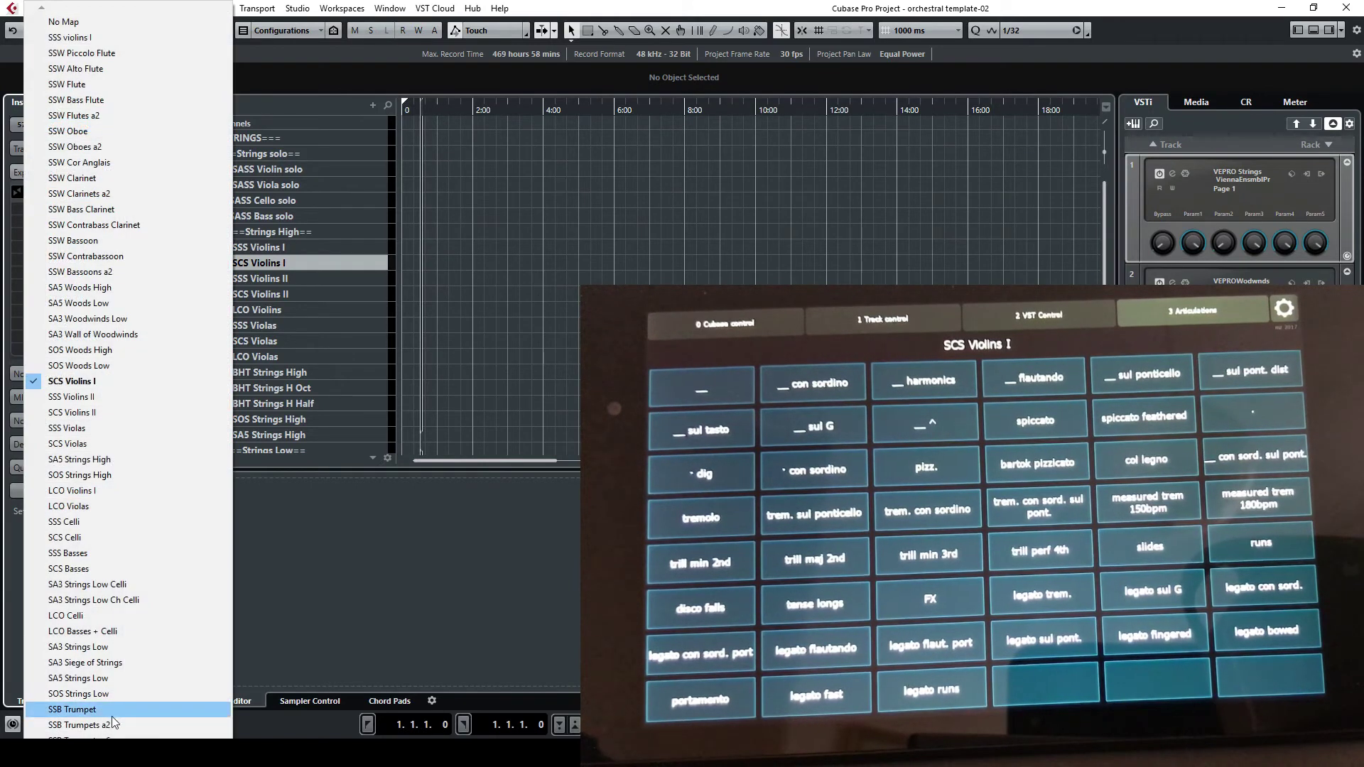
# Step: Review the SCS Violins I map's sound slots and CC 32 mapping in Expression Map Setup, then close it
pyautogui.scroll(-4, 62, 194)
pyautogui.scroll(-14, 128, 369)
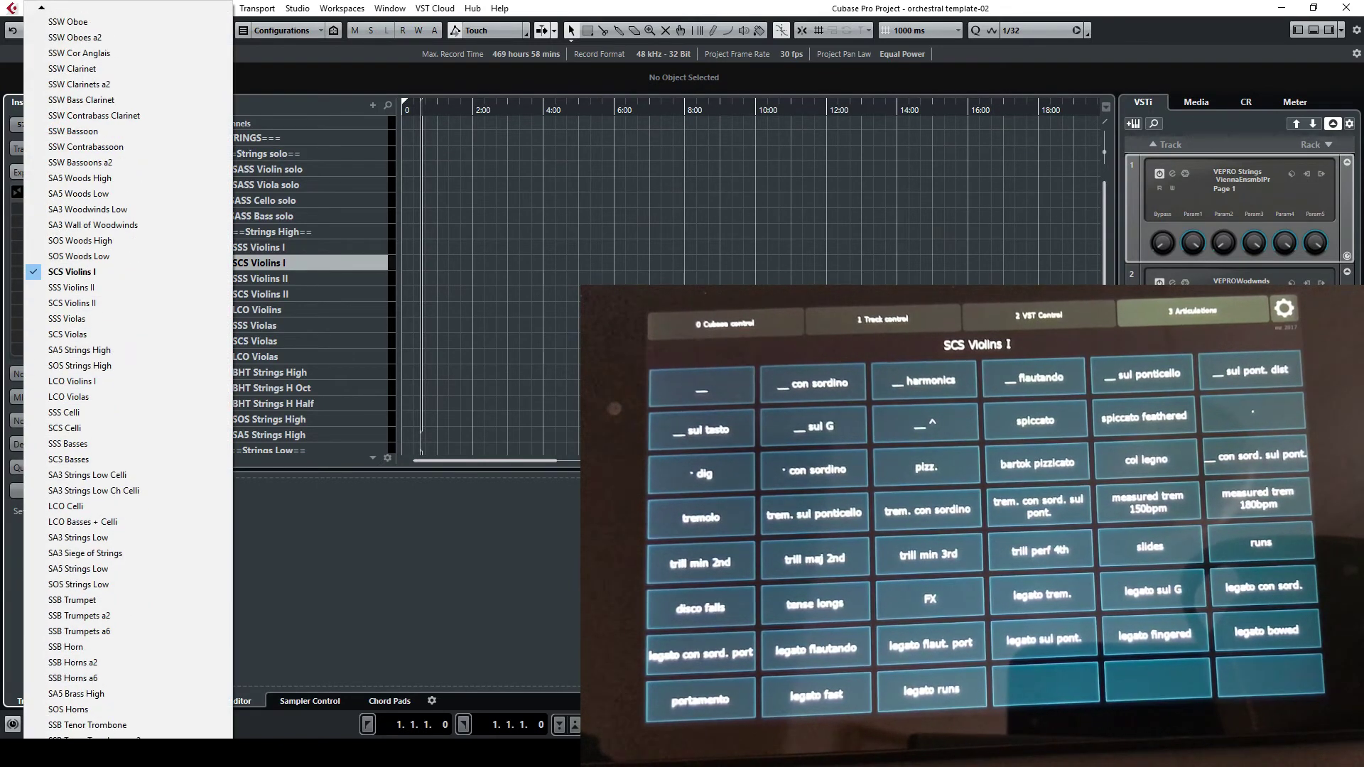
pyautogui.scroll(-14, 127, 369)
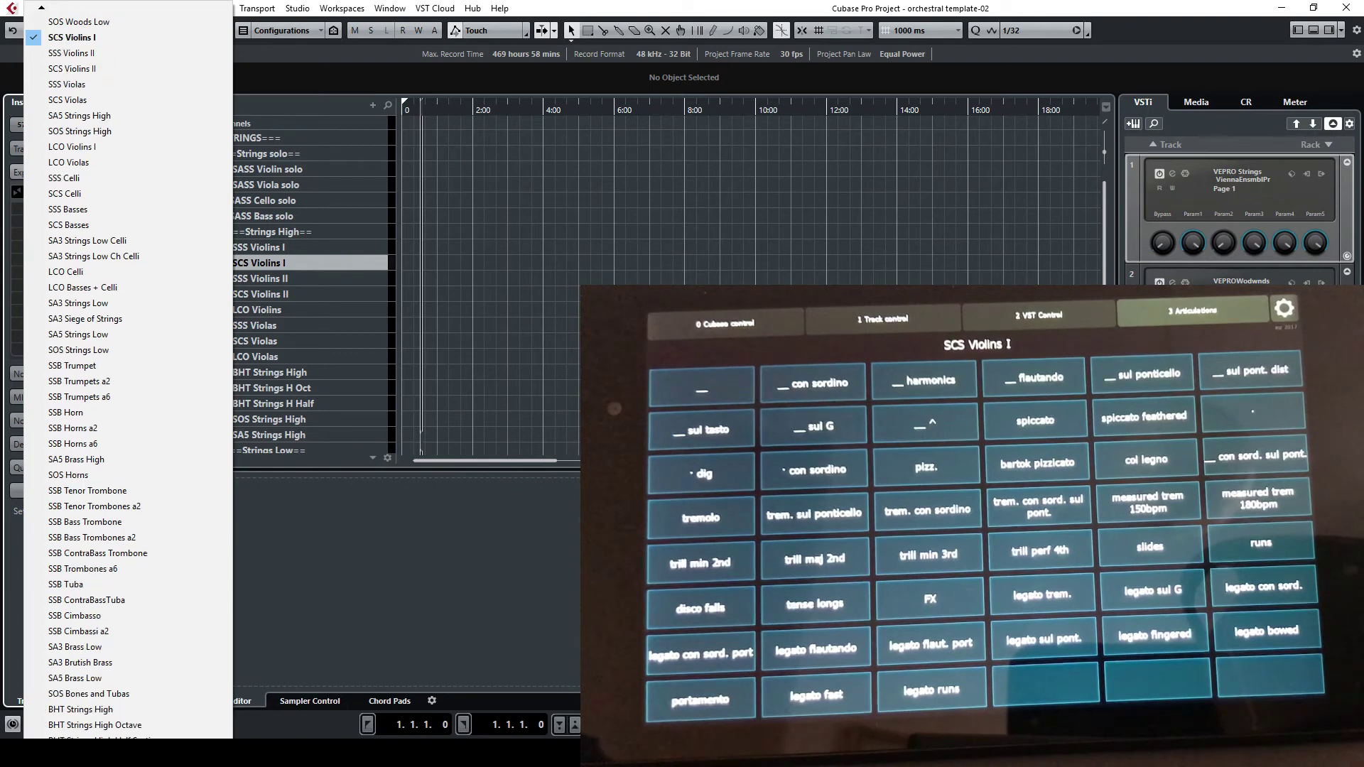
pyautogui.scroll(-13, 128, 369)
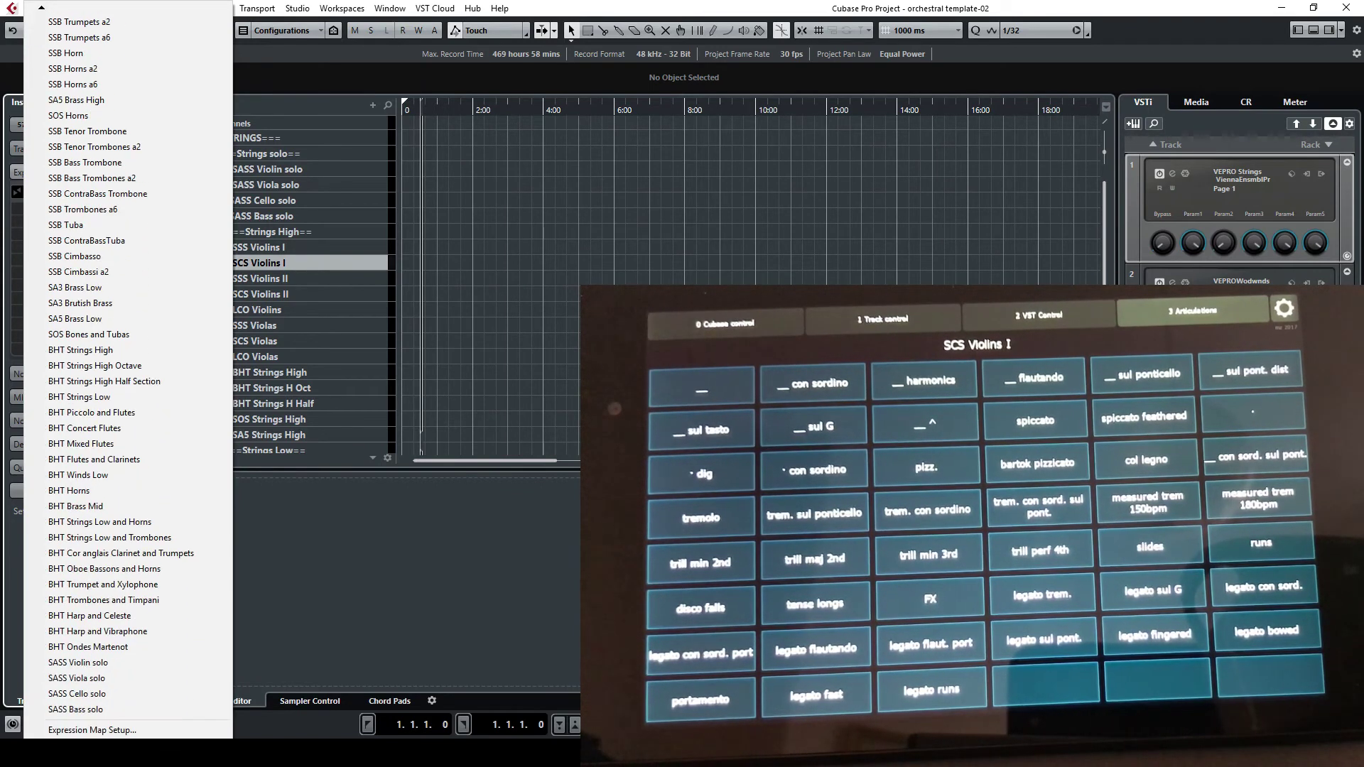
pyautogui.click(92, 730)
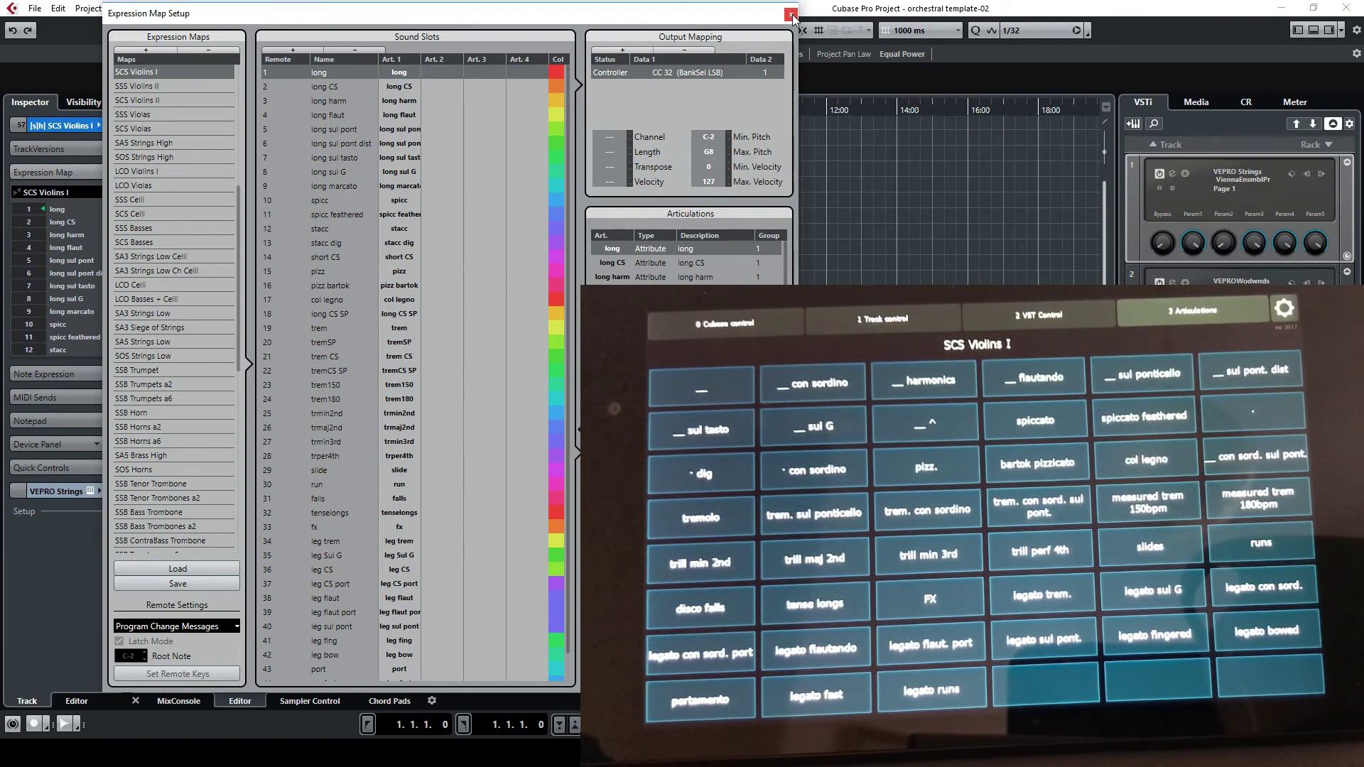
pyautogui.click(790, 15)
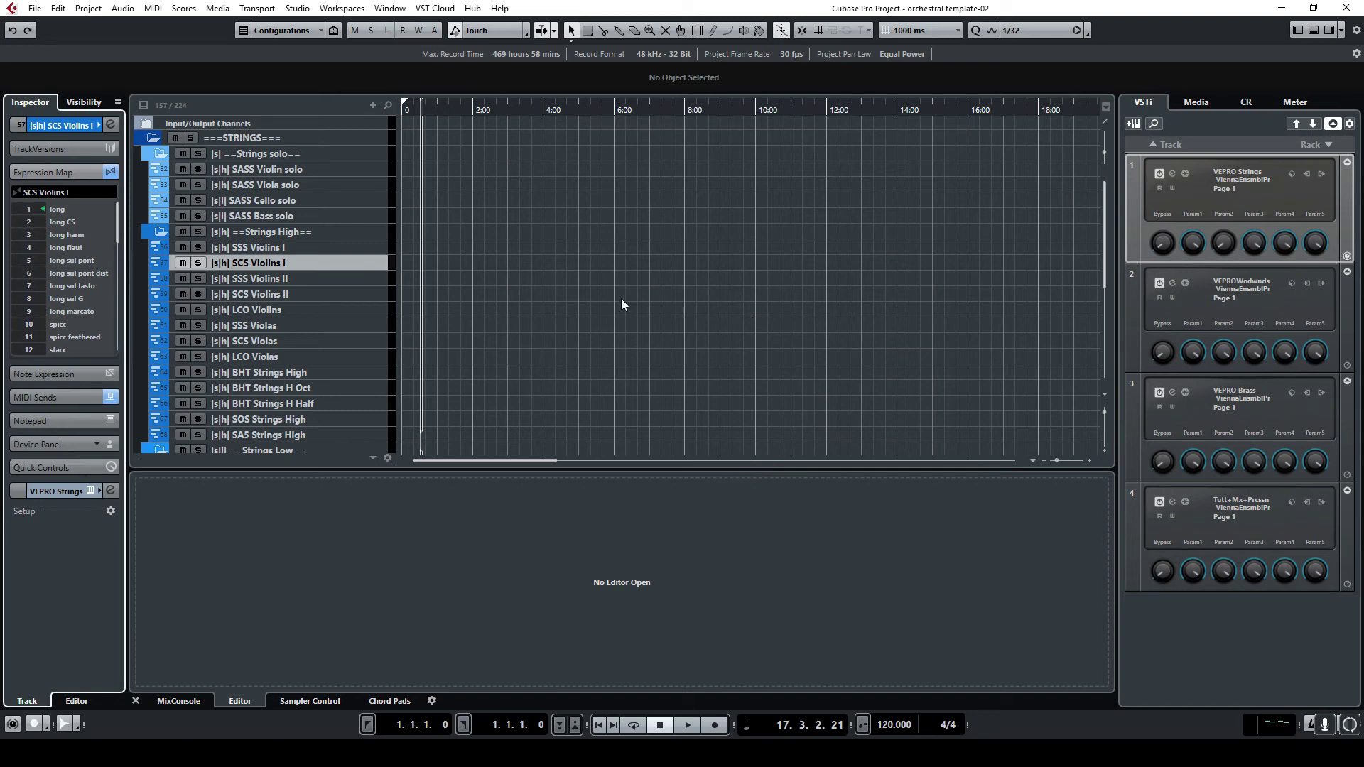
# Step: Draw and delete a test MIDI part on SCS Violins I, then start recording on that track
pyautogui.rightClick(442, 266)
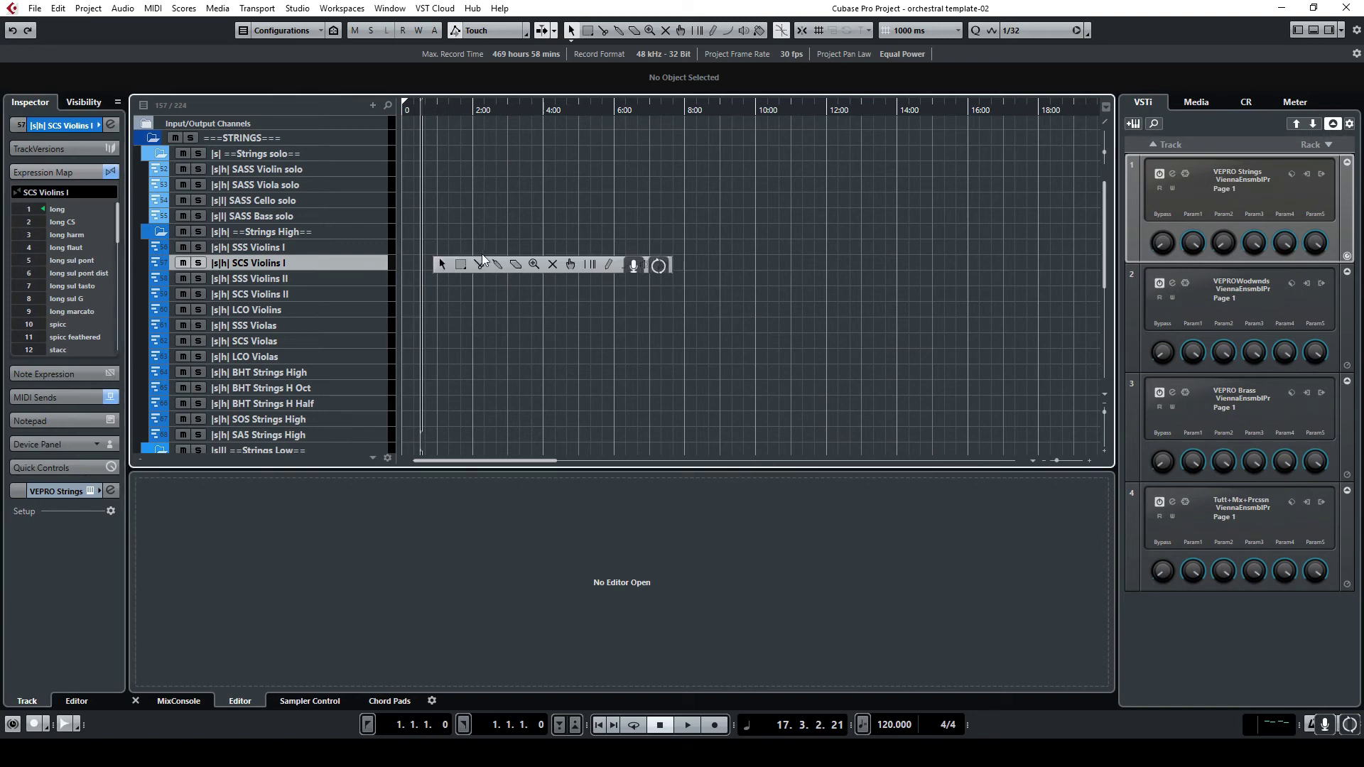
pyautogui.click(609, 264)
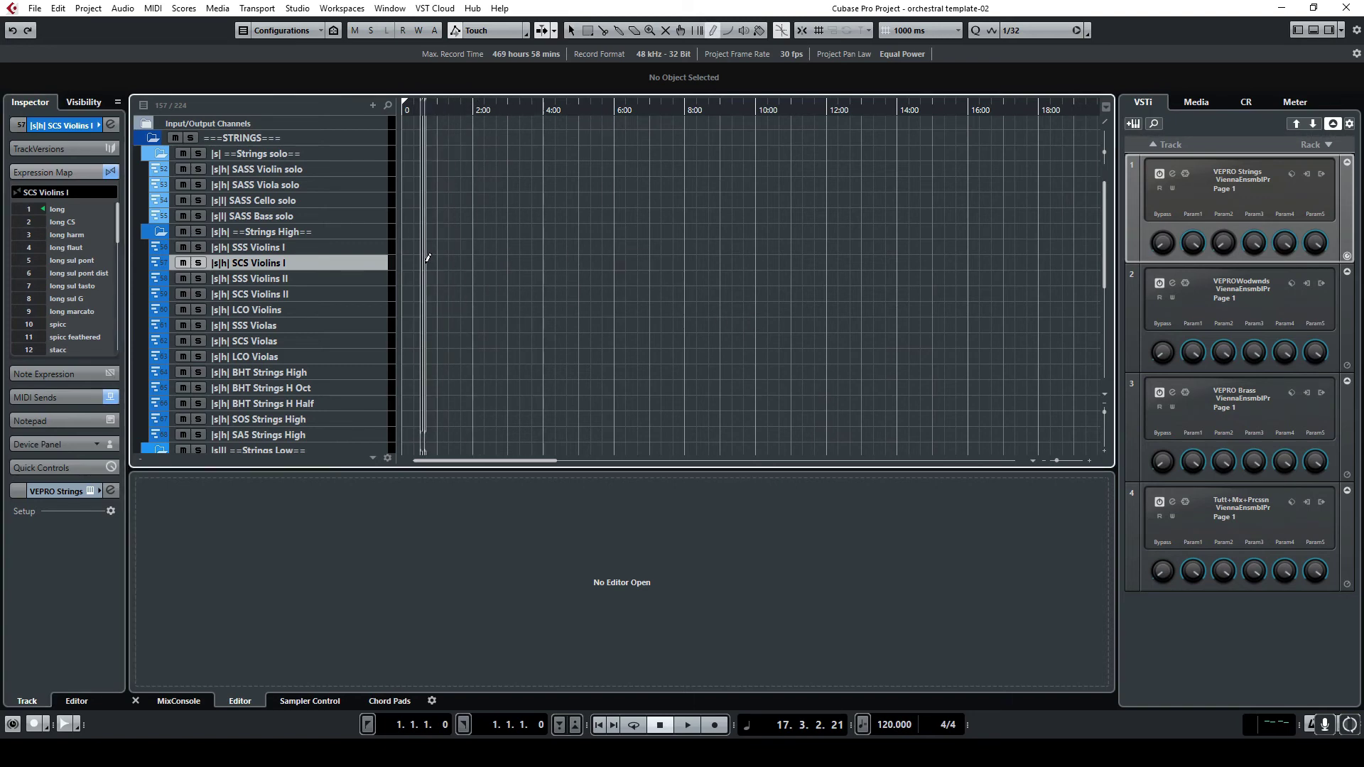
pyautogui.moveTo(428, 258); pyautogui.dragTo(576, 263)
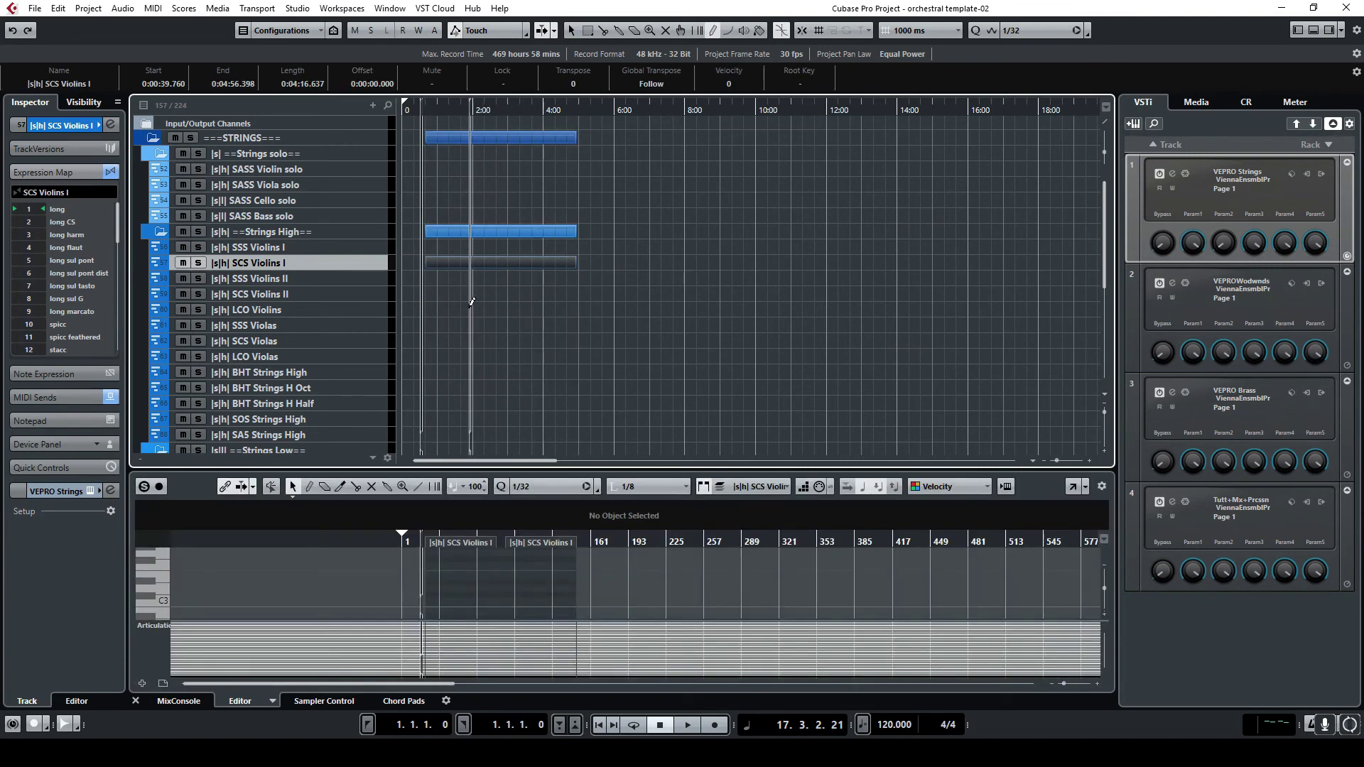
pyautogui.press('1')
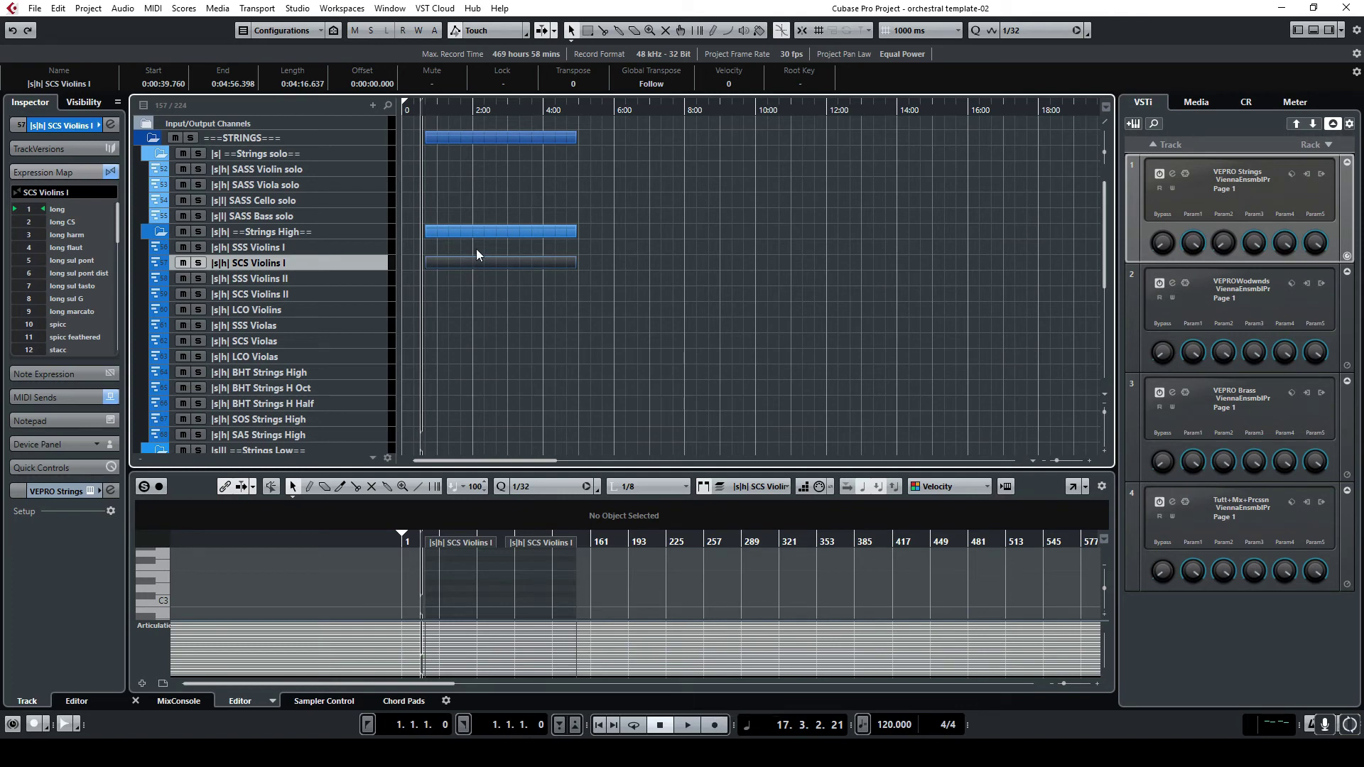
pyautogui.press('Delete')
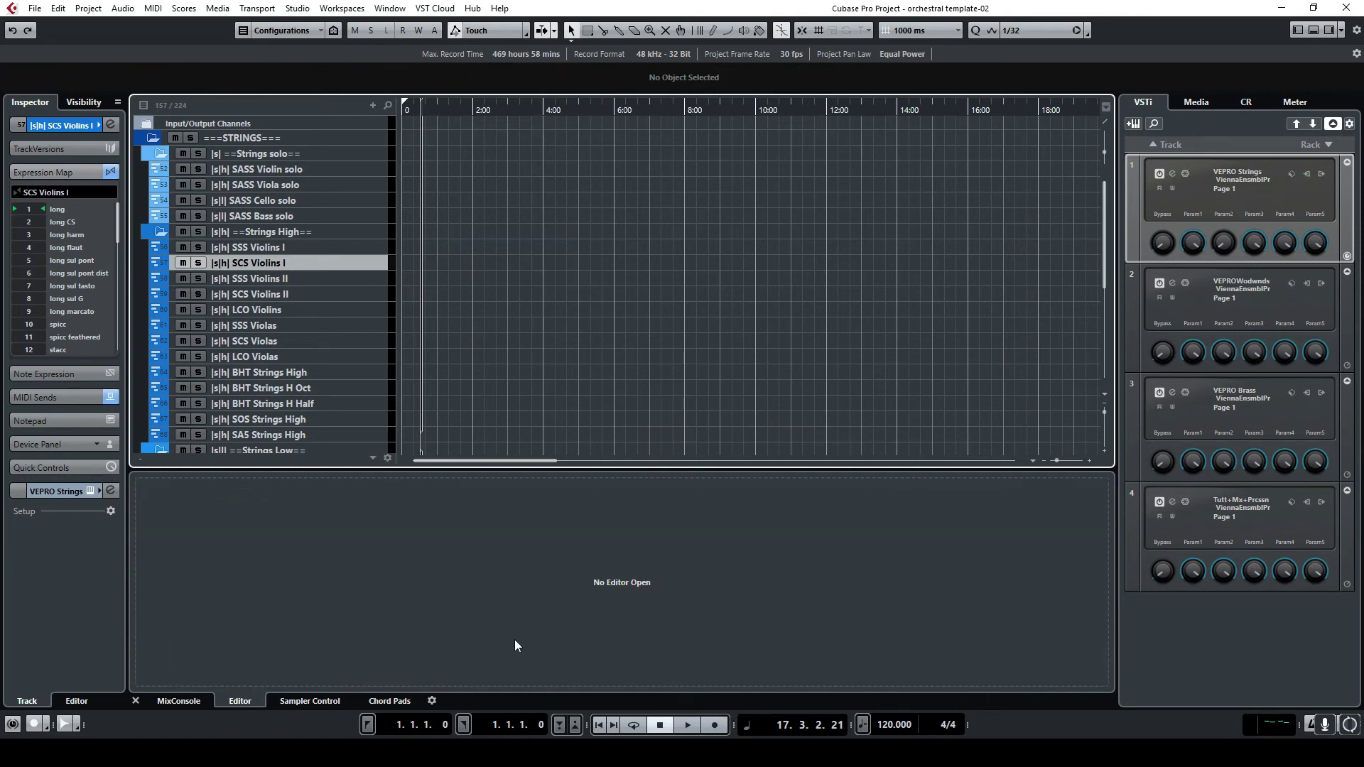
pyautogui.click(715, 726)
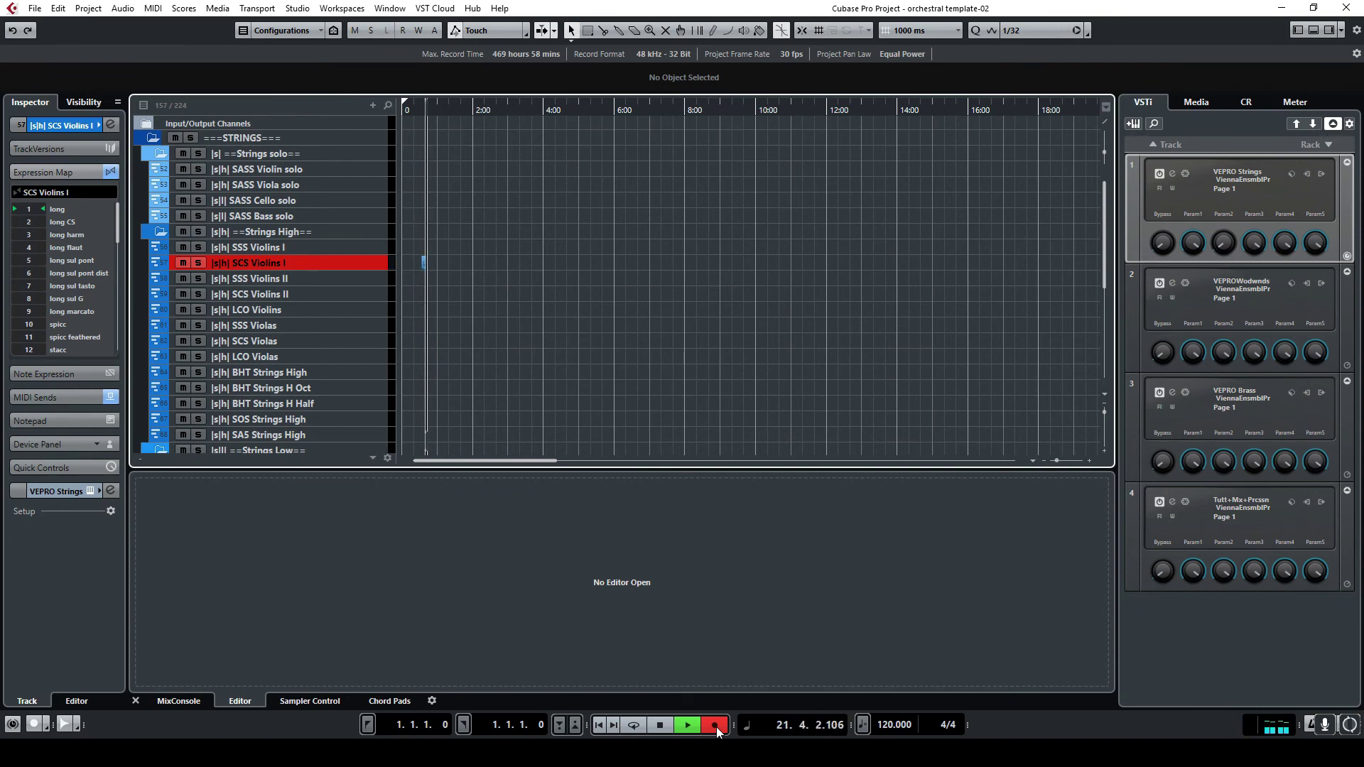
# Step: Stop recording, open the part in a floating Key Editor, and enlarge the Articulations lane
pyautogui.click(661, 725)
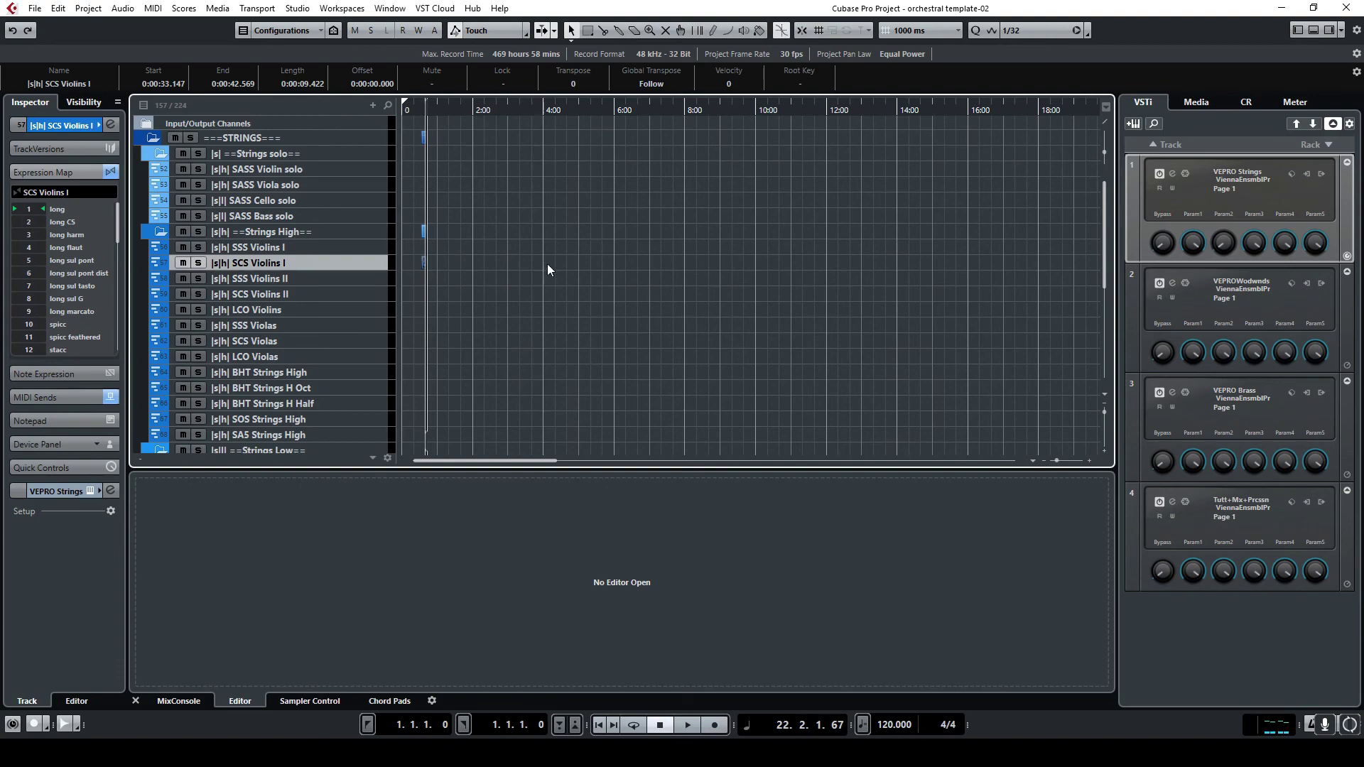
pyautogui.doubleClick(424, 261)
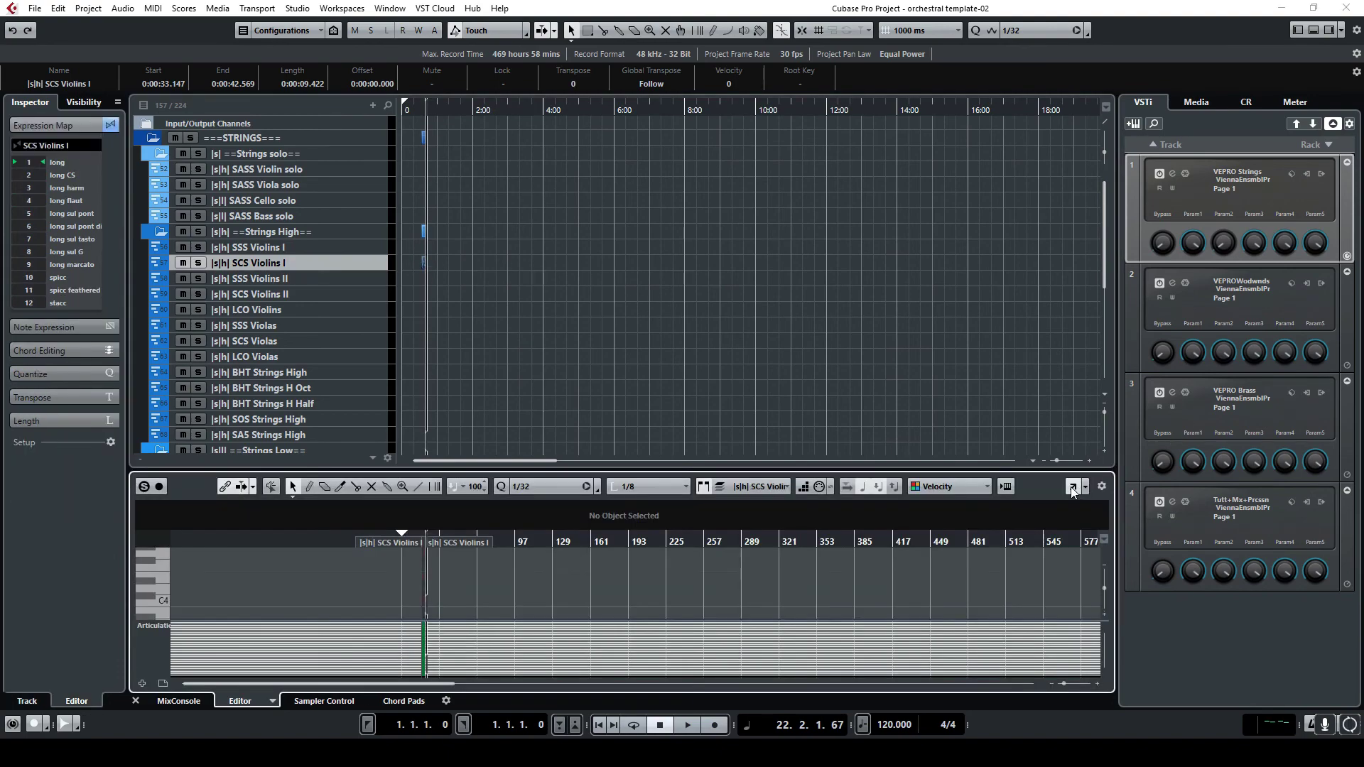
pyautogui.click(1073, 487)
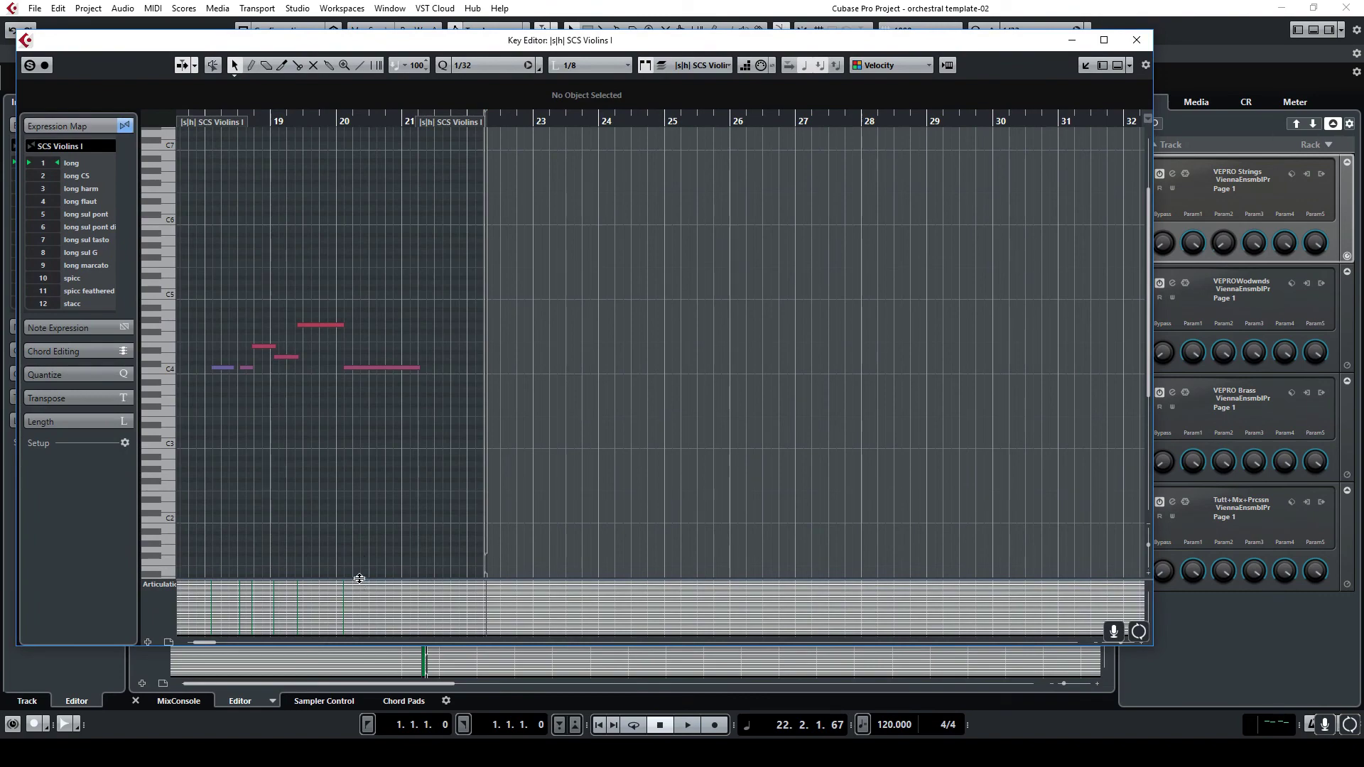
pyautogui.moveTo(360, 578); pyautogui.dragTo(361, 229)
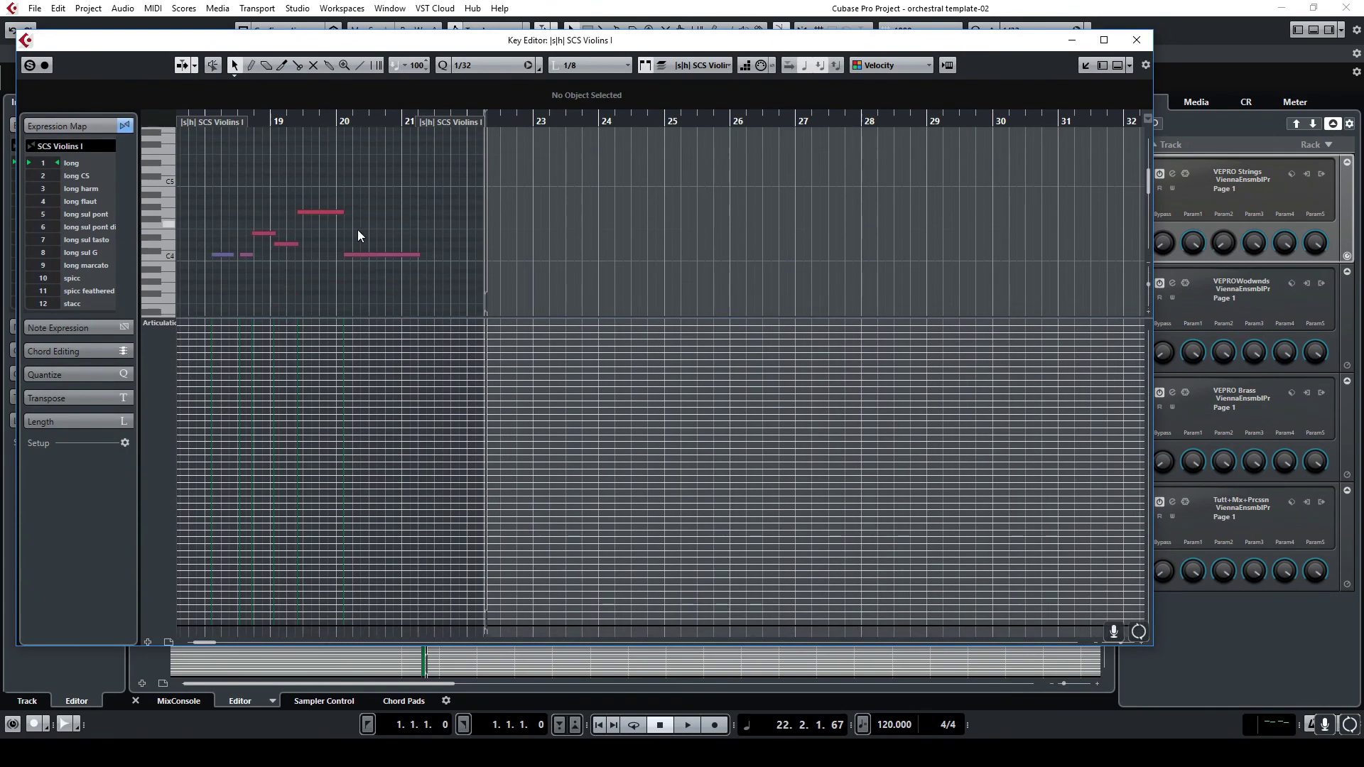
pyautogui.moveTo(254, 318); pyautogui.dragTo(268, 241)
pyautogui.scroll(-2, 271, 183)
# Step: Draw long harm, long sul pont dist, long sul G, spicc feathered and pizz articulation events
pyautogui.rightClick(234, 212)
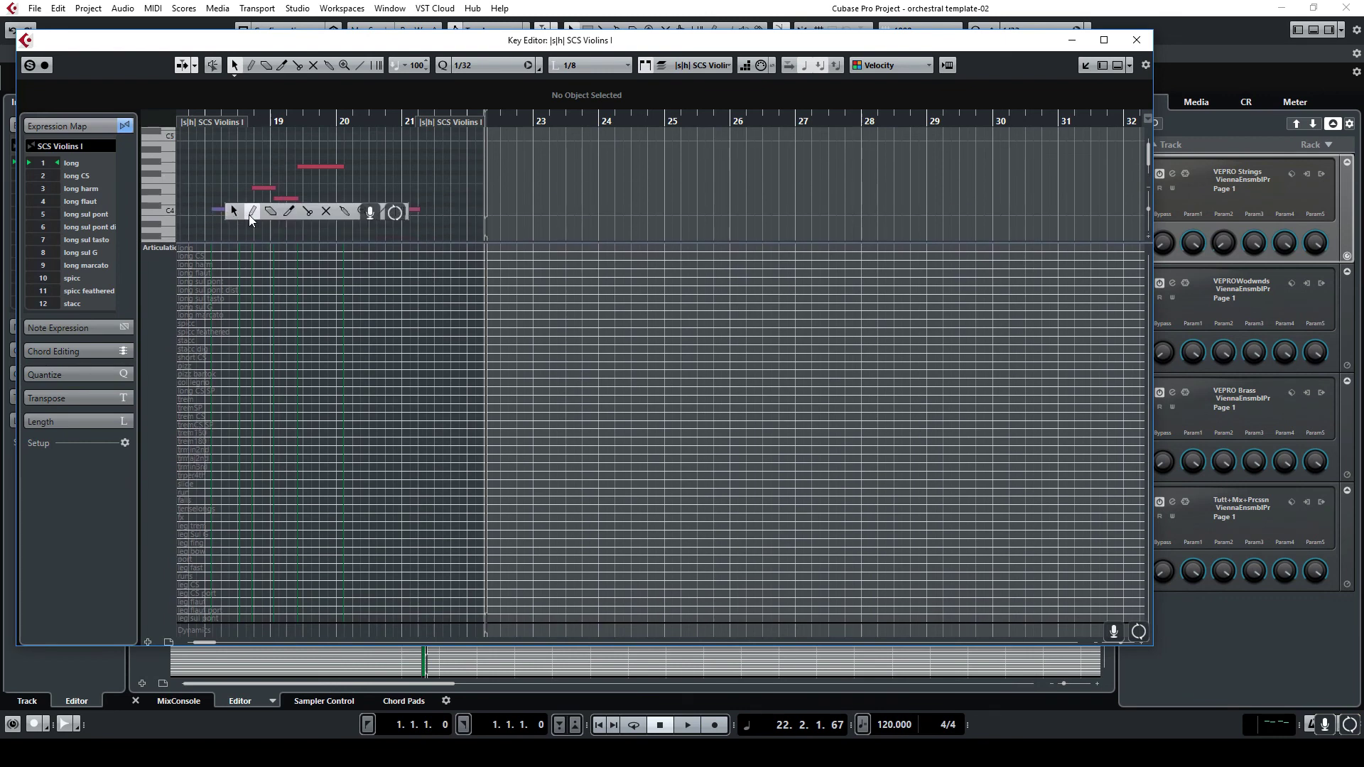
pyautogui.click(252, 212)
pyautogui.moveTo(217, 264); pyautogui.dragTo(245, 263)
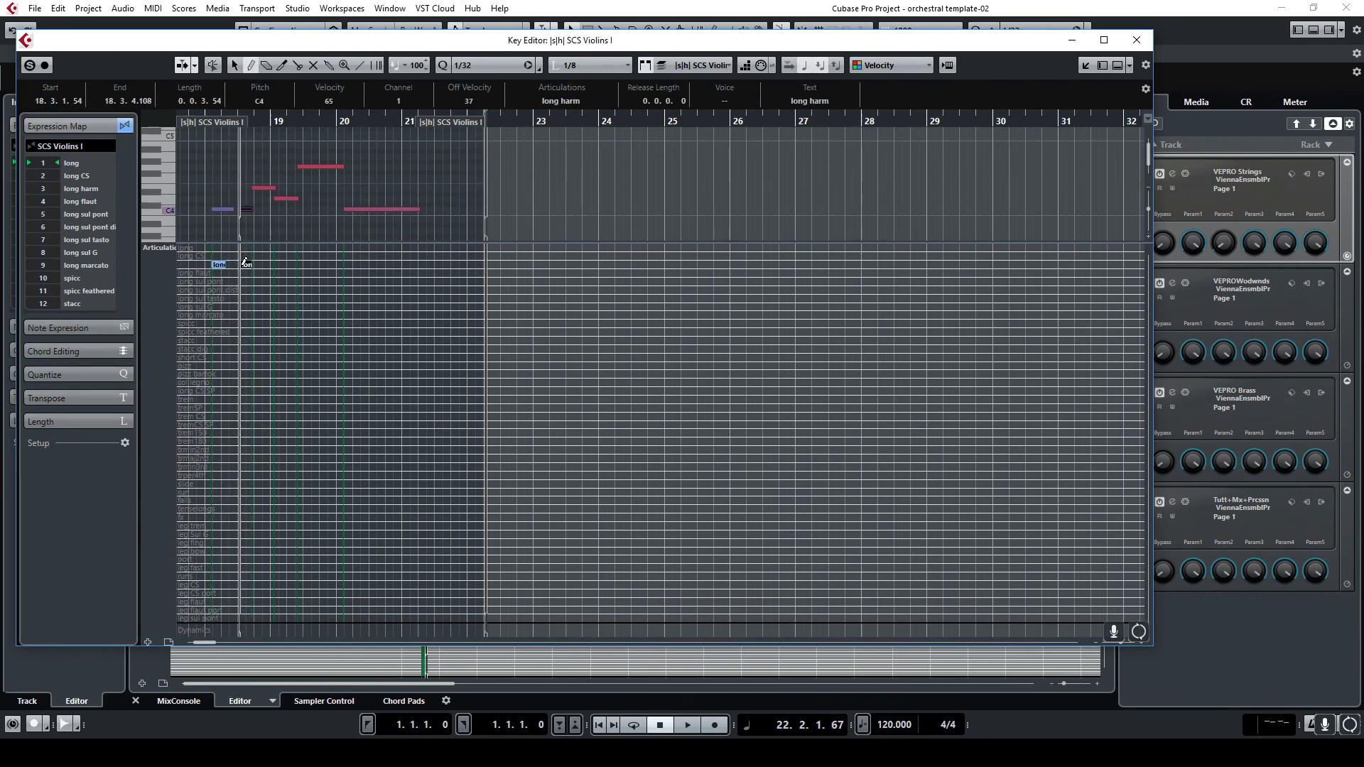
pyautogui.click(259, 290)
pyautogui.click(281, 306)
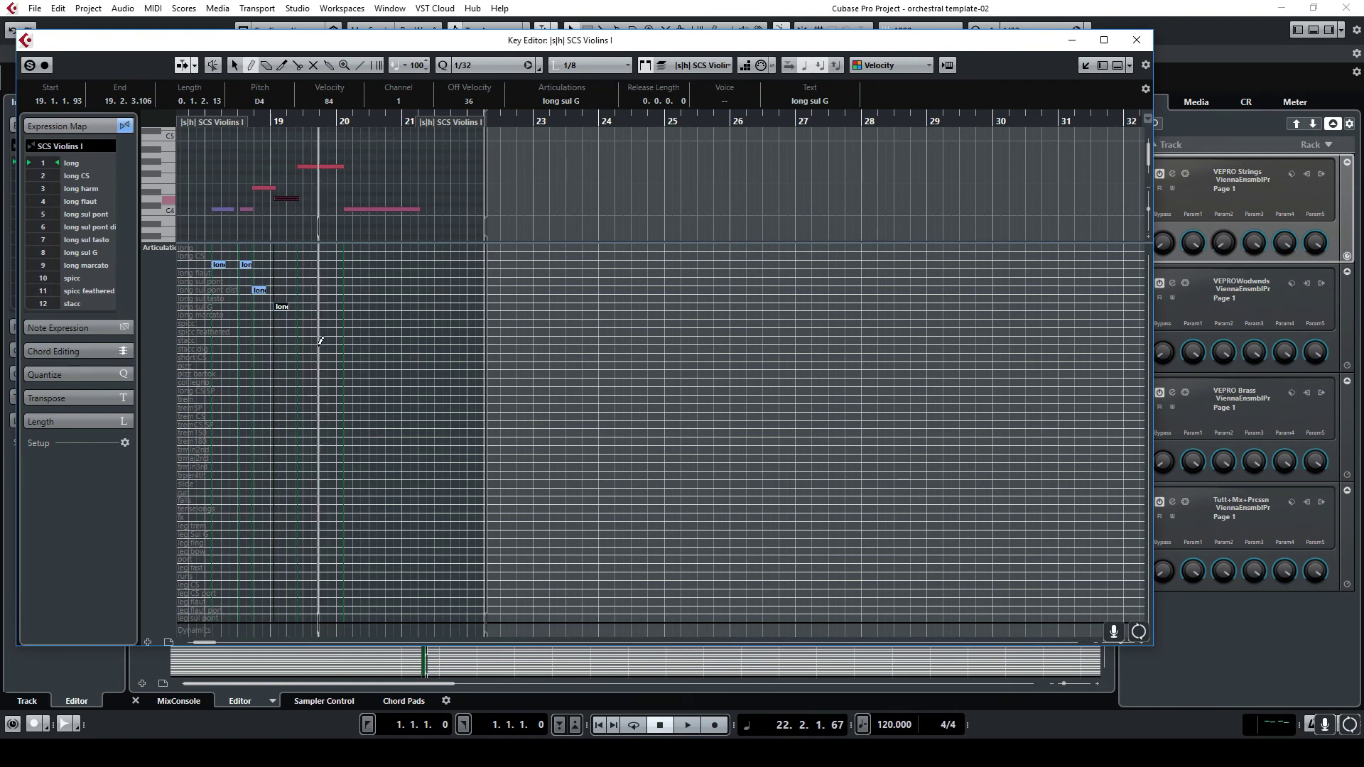
pyautogui.click(303, 331)
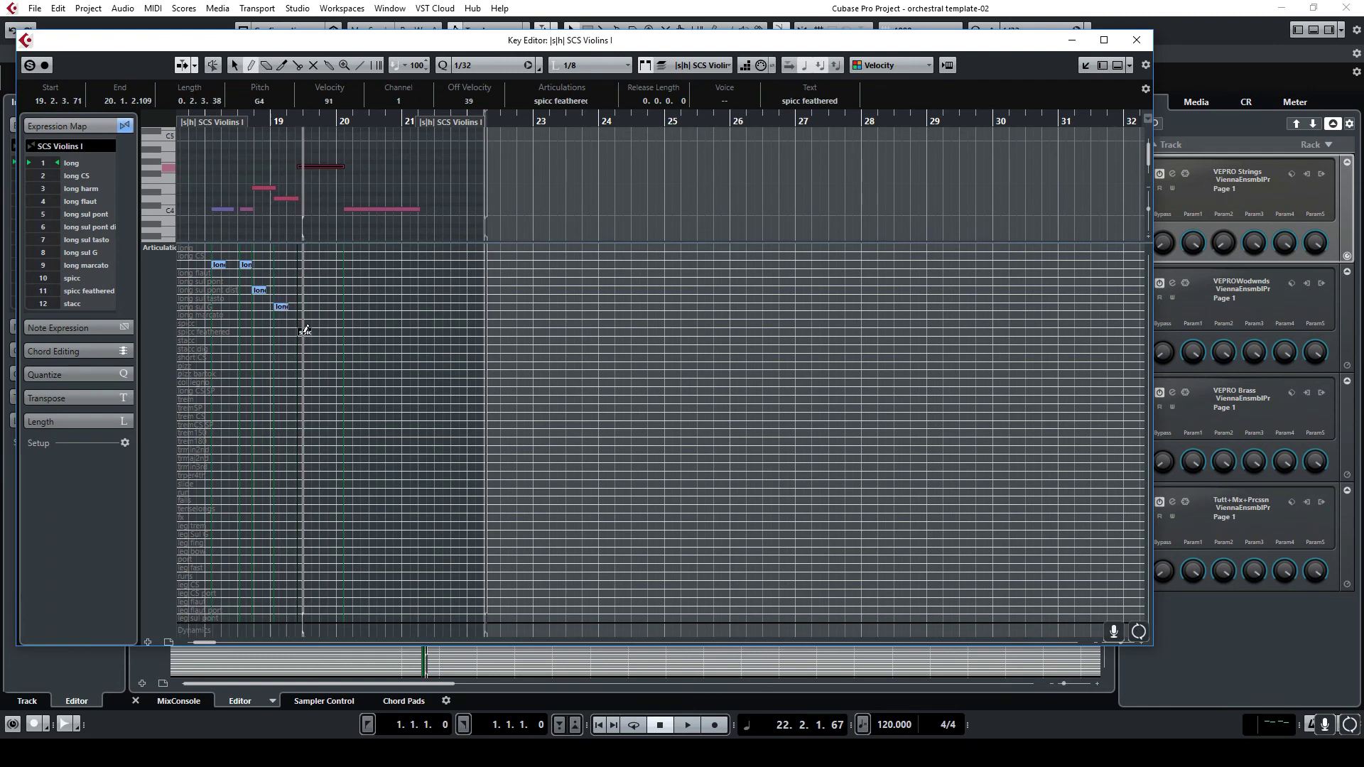
pyautogui.click(348, 365)
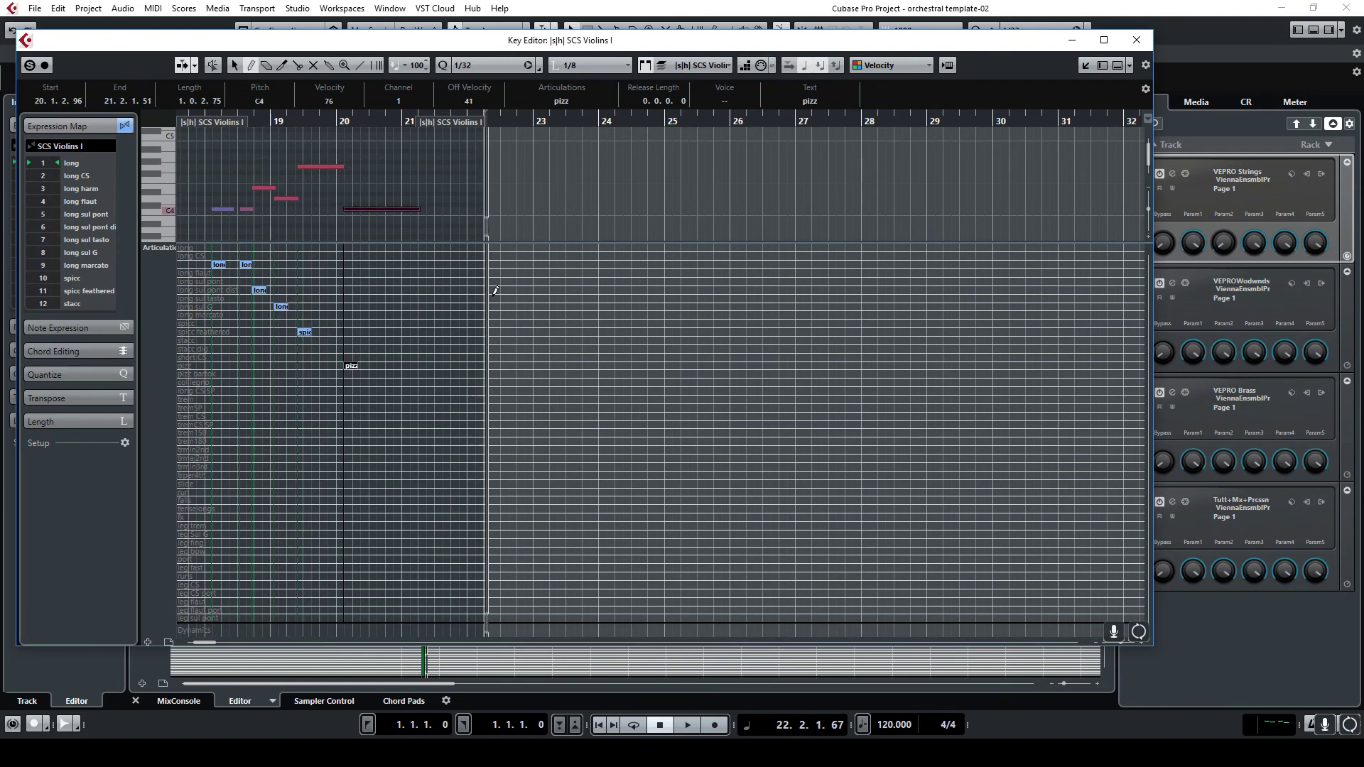
# Step: Play back from bar 17, changing the G4 note's articulation to stacc dig
pyautogui.doubleClick(186, 125)
pyautogui.click(302, 349)
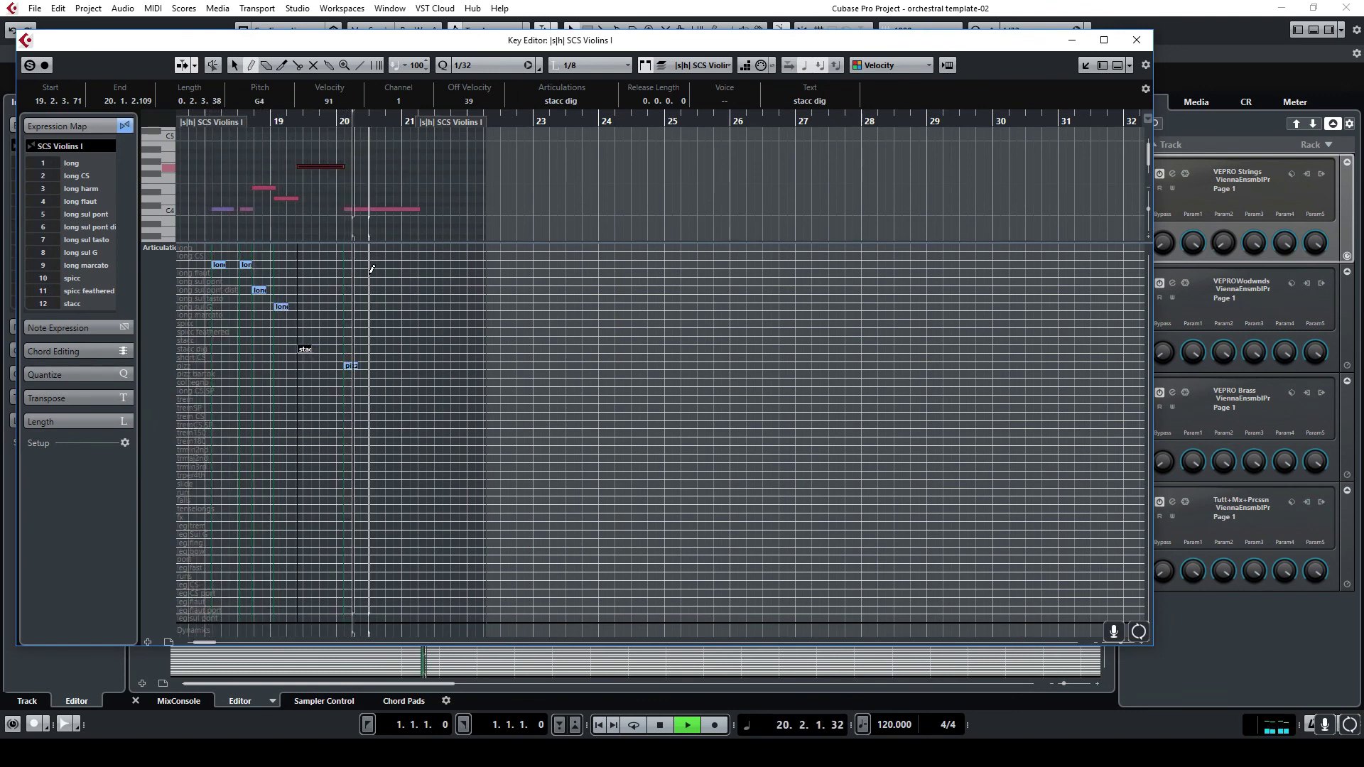
pyautogui.click(660, 725)
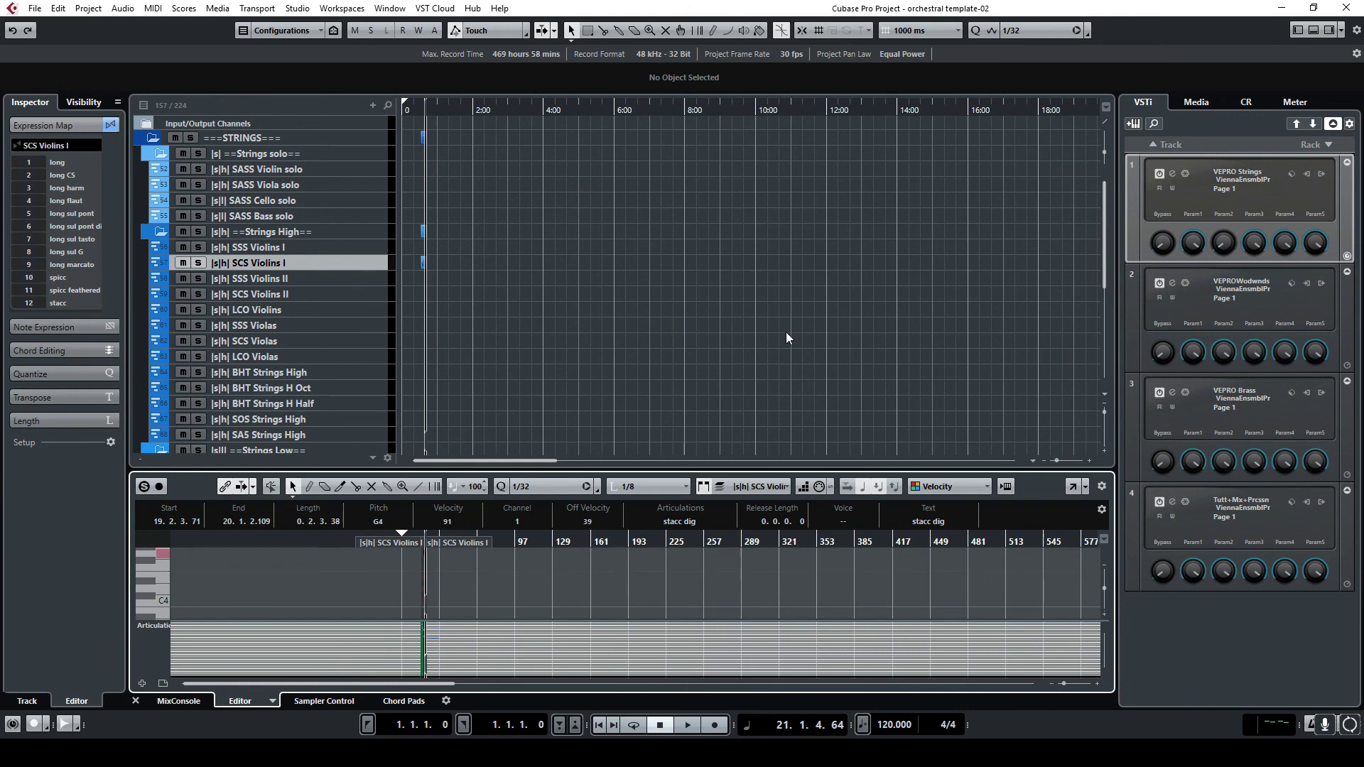
# Step: Return the Inspector to the SCS Violins I track settings
pyautogui.click(487, 278)
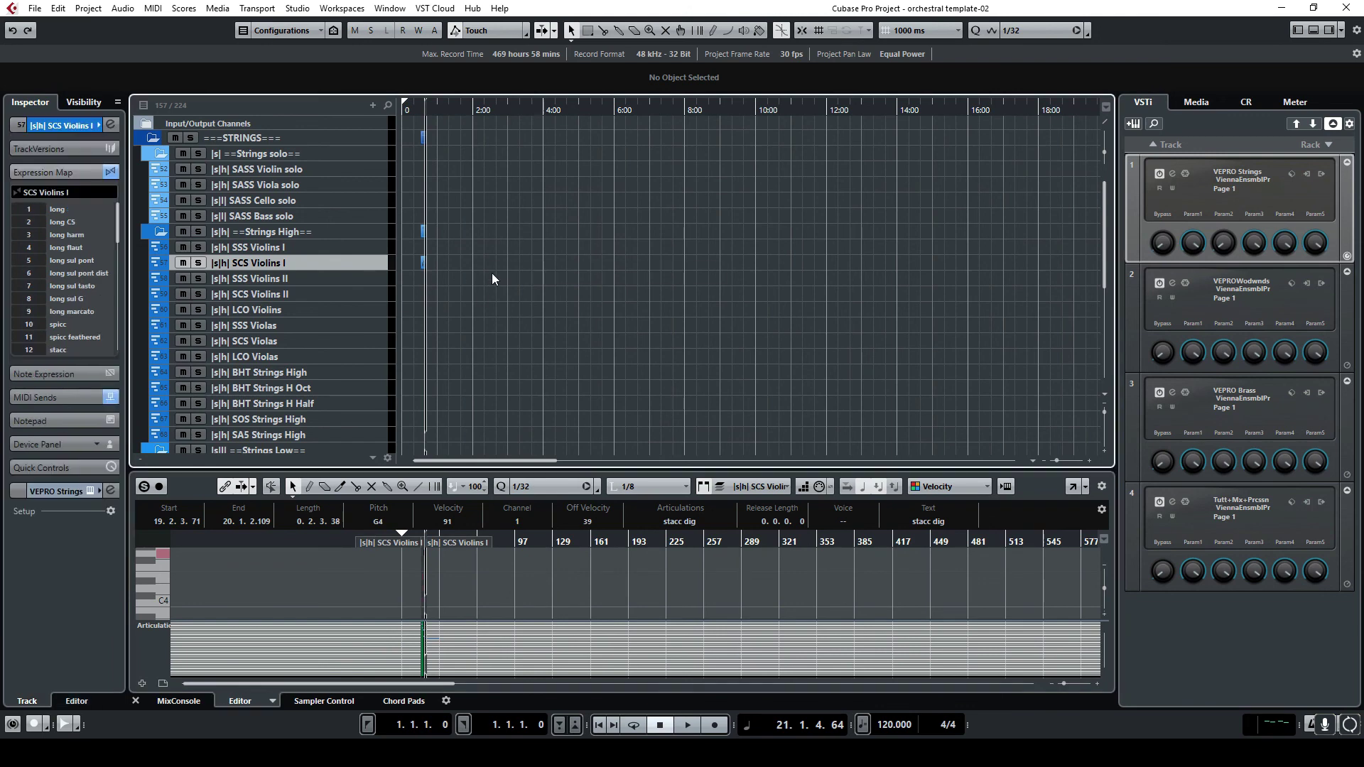